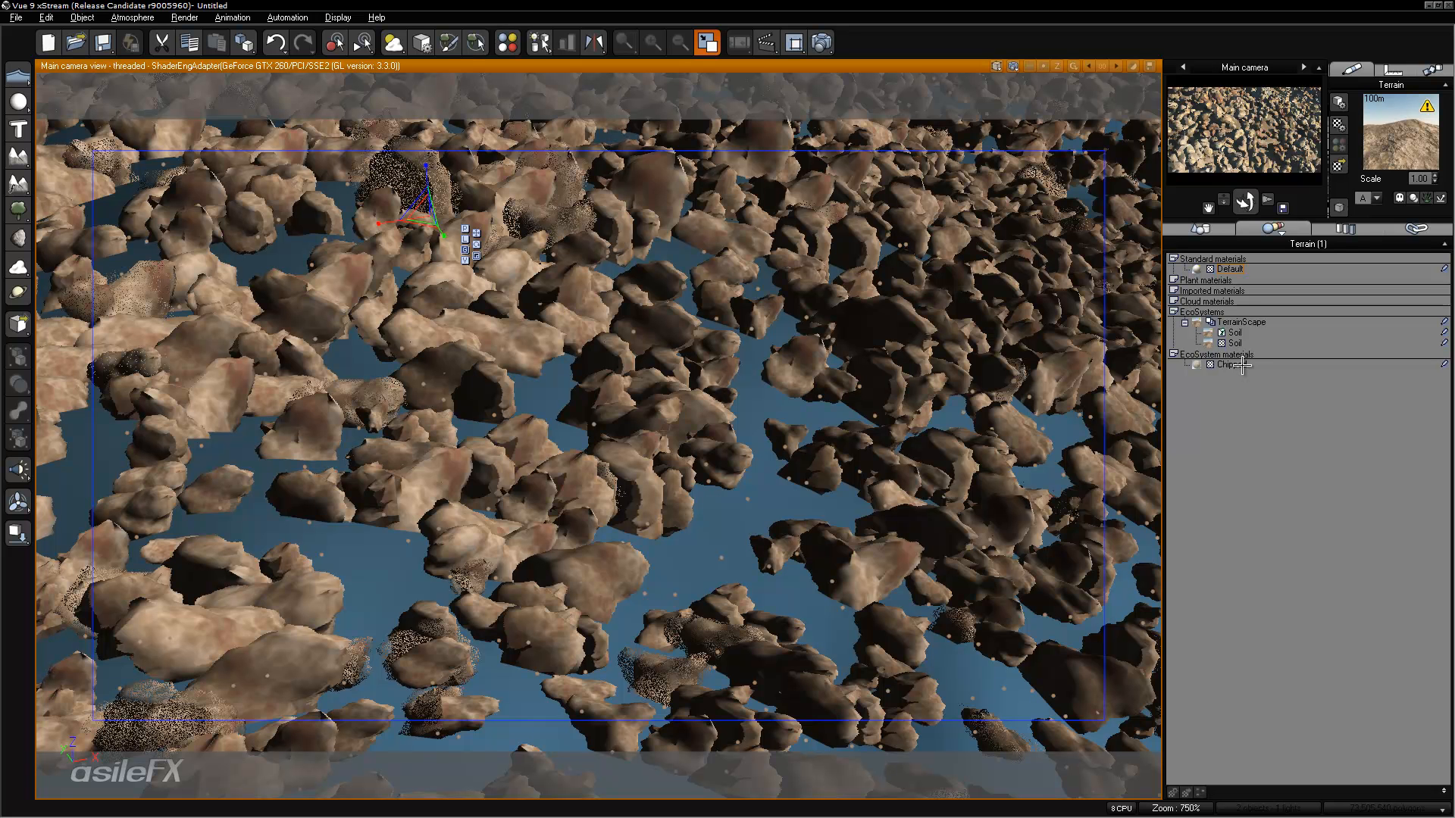
# Turn the Chipped EcoSystem material into a mixed material with Rock_023-10 as material 2, using the Cover mixing method.
pyautogui.click(1237, 364)
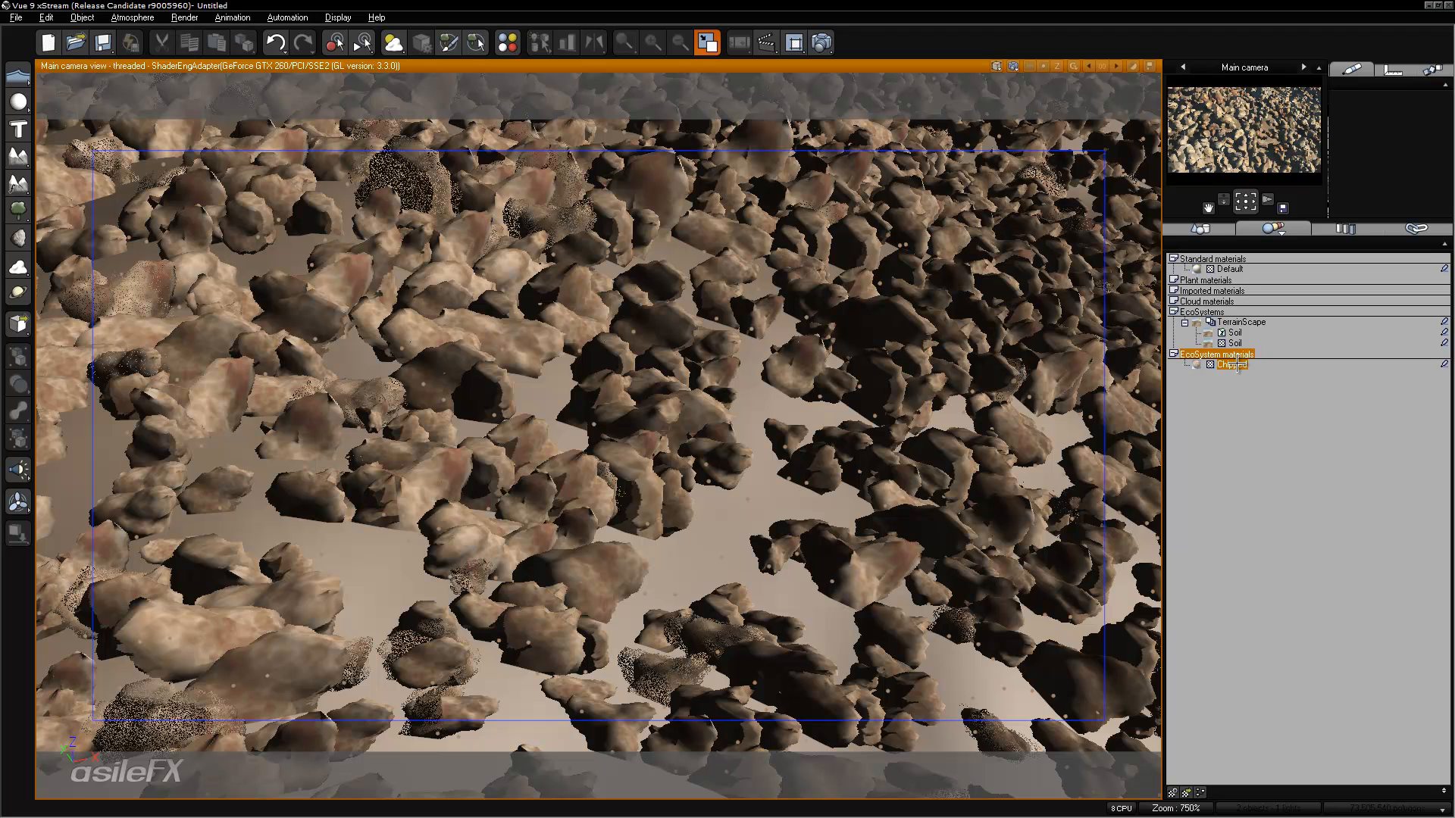
pyautogui.rightClick(1236, 366)
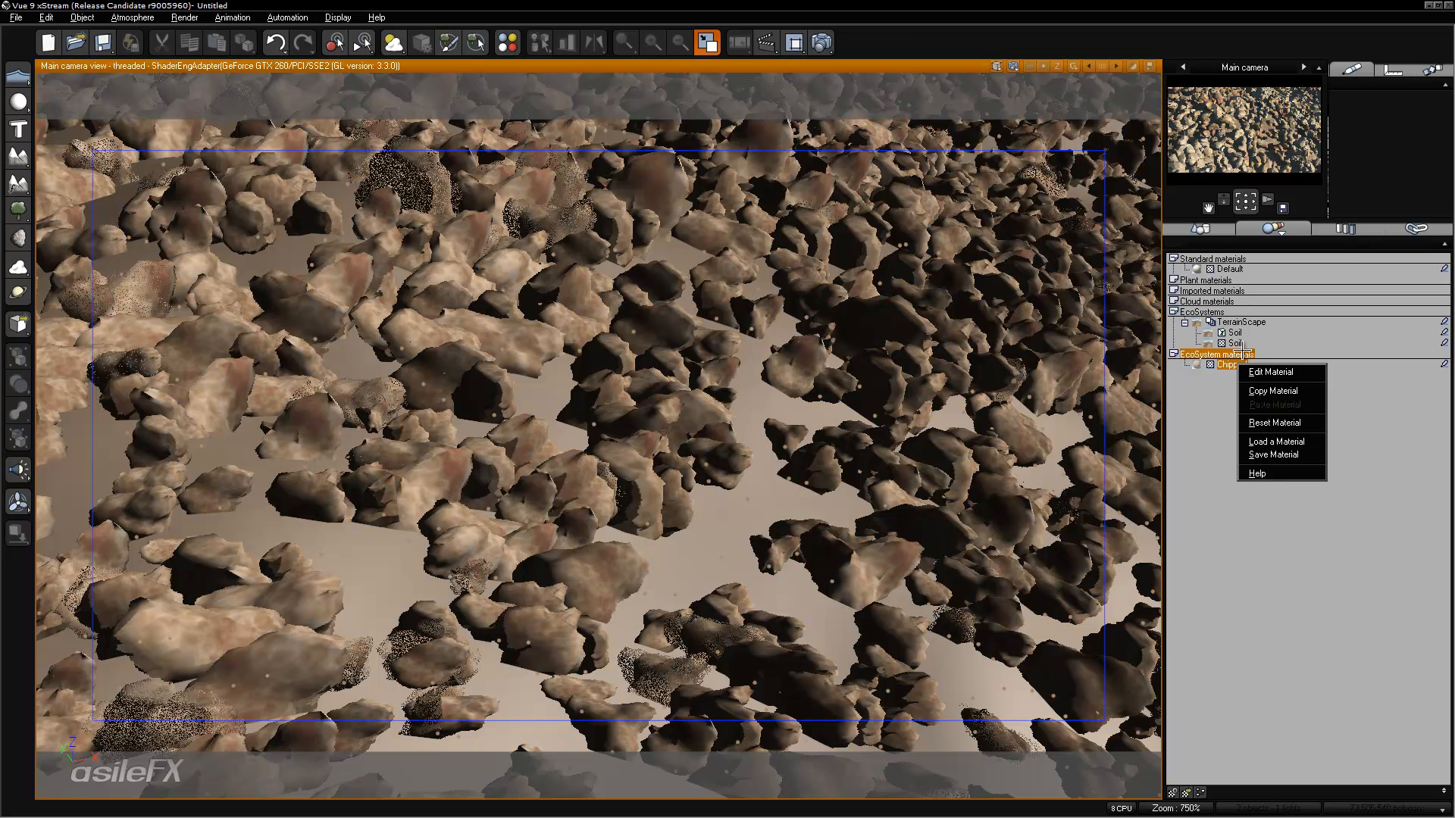
pyautogui.click(1257, 372)
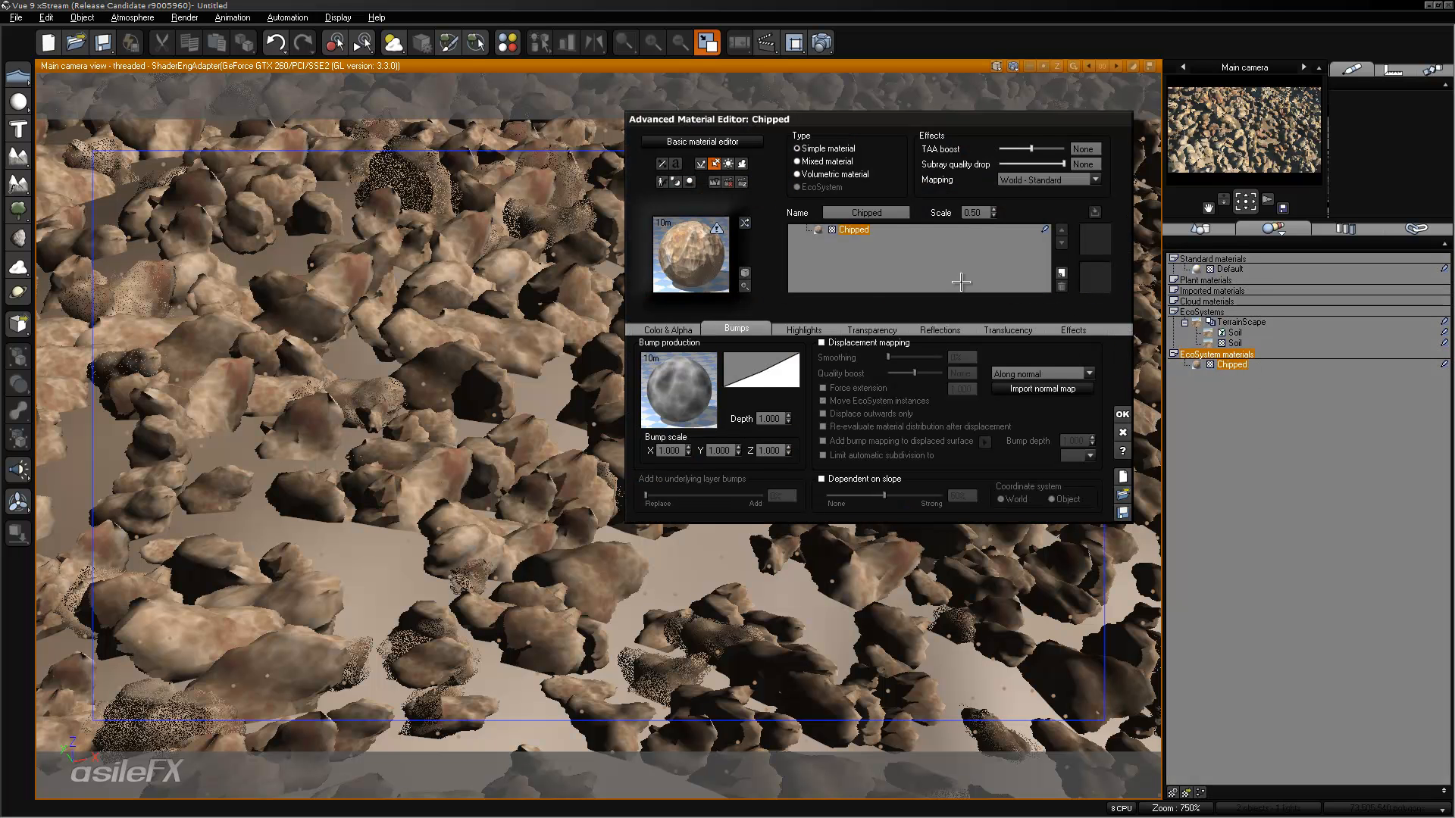
pyautogui.click(843, 159)
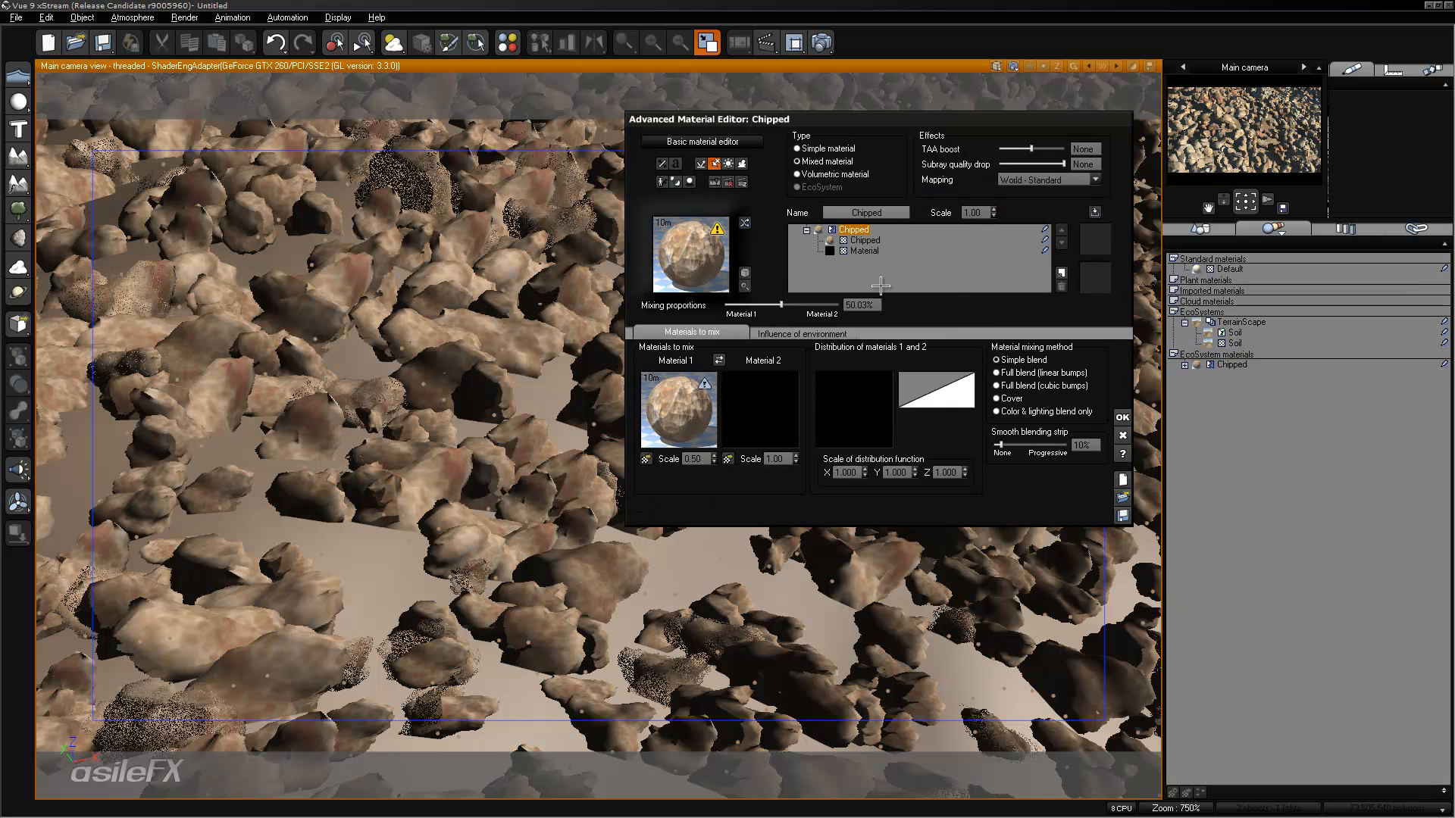
pyautogui.click(727, 458)
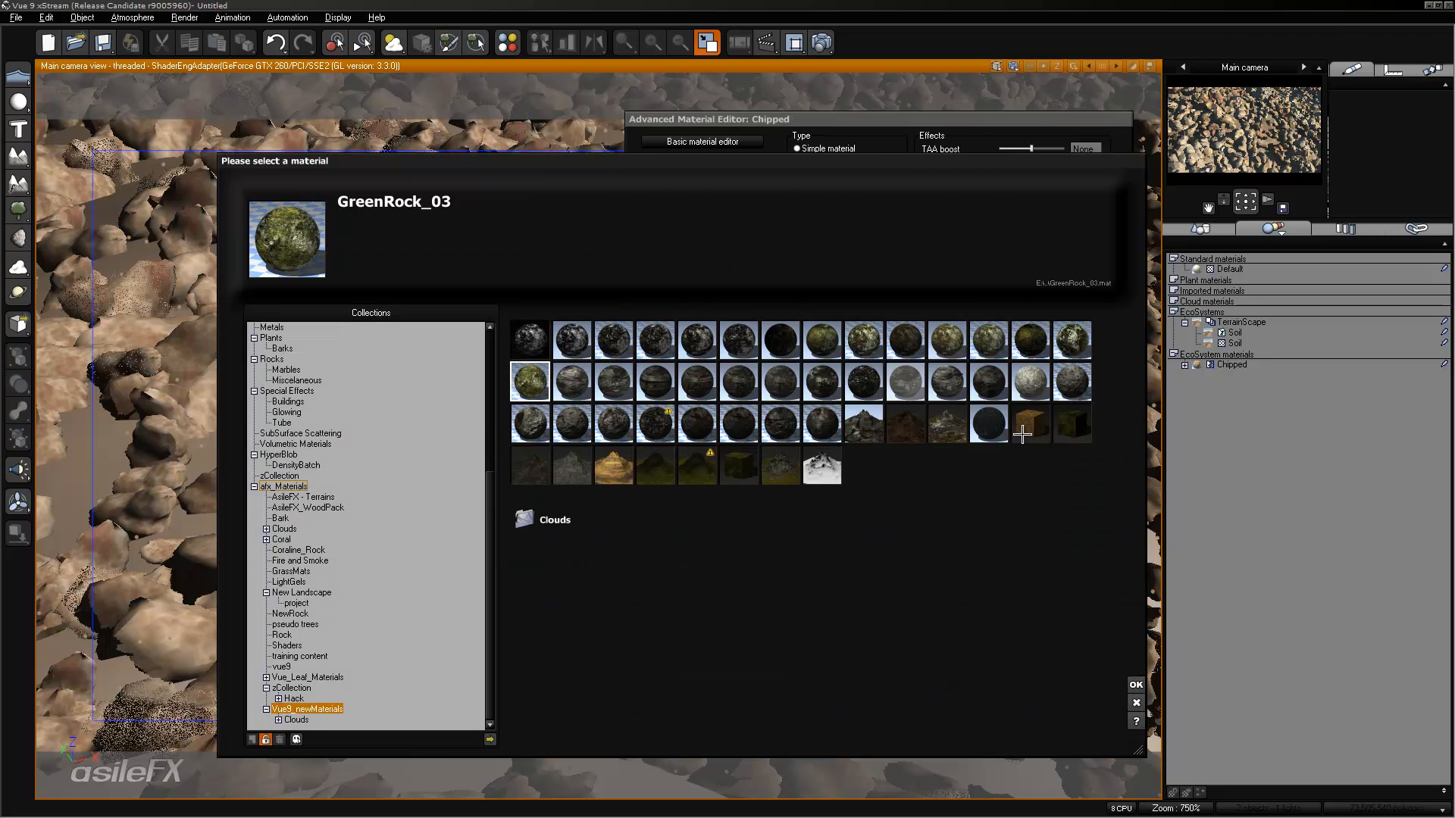
pyautogui.doubleClick(1022, 433)
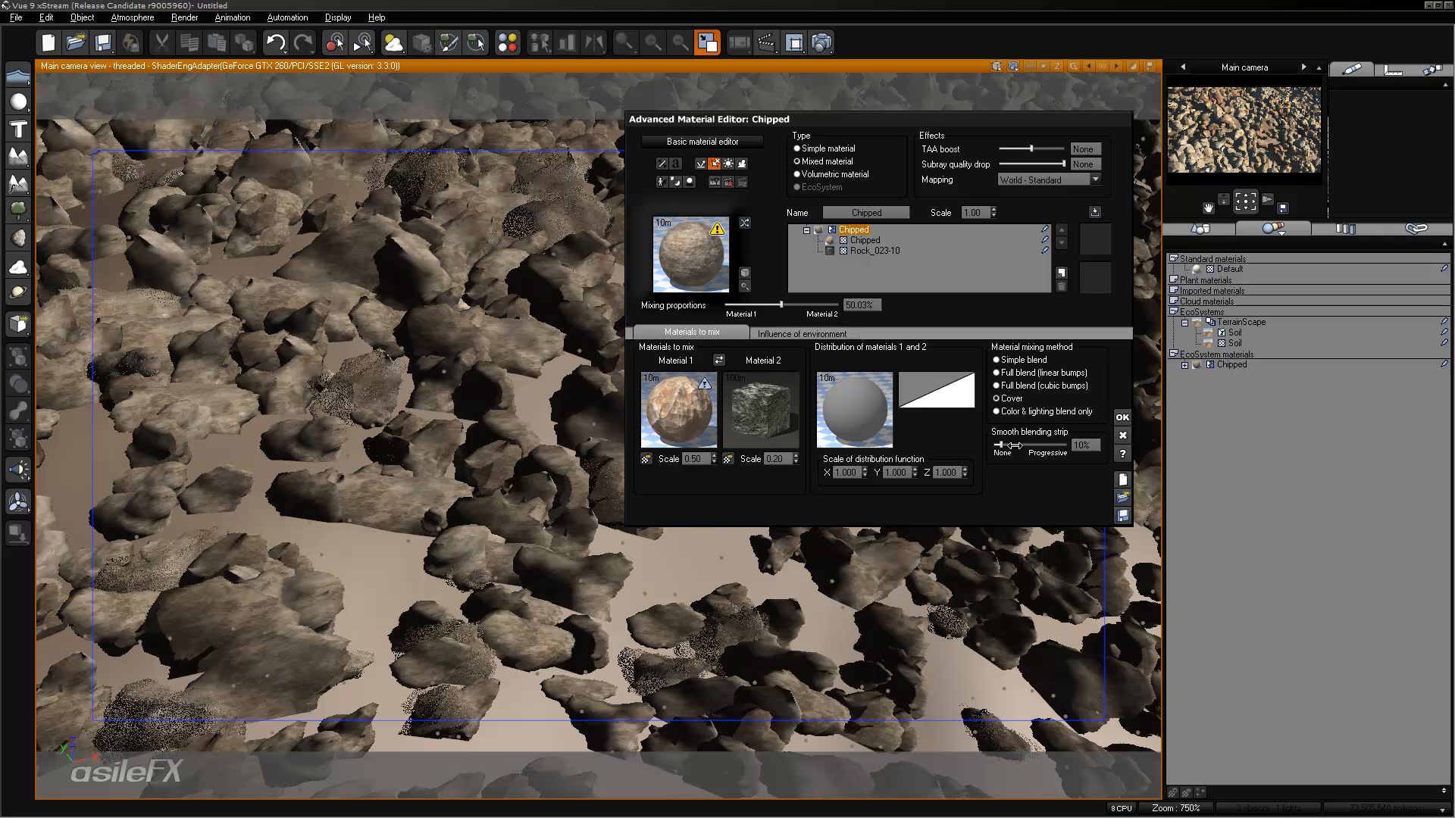
# Set the smooth blending strip to 100% and connect an Instance Seed - Distribution MetaNode to the distribution function's output.
pyautogui.moveTo(1014, 445); pyautogui.dragTo(1068, 446)
pyautogui.rightClick(862, 399)
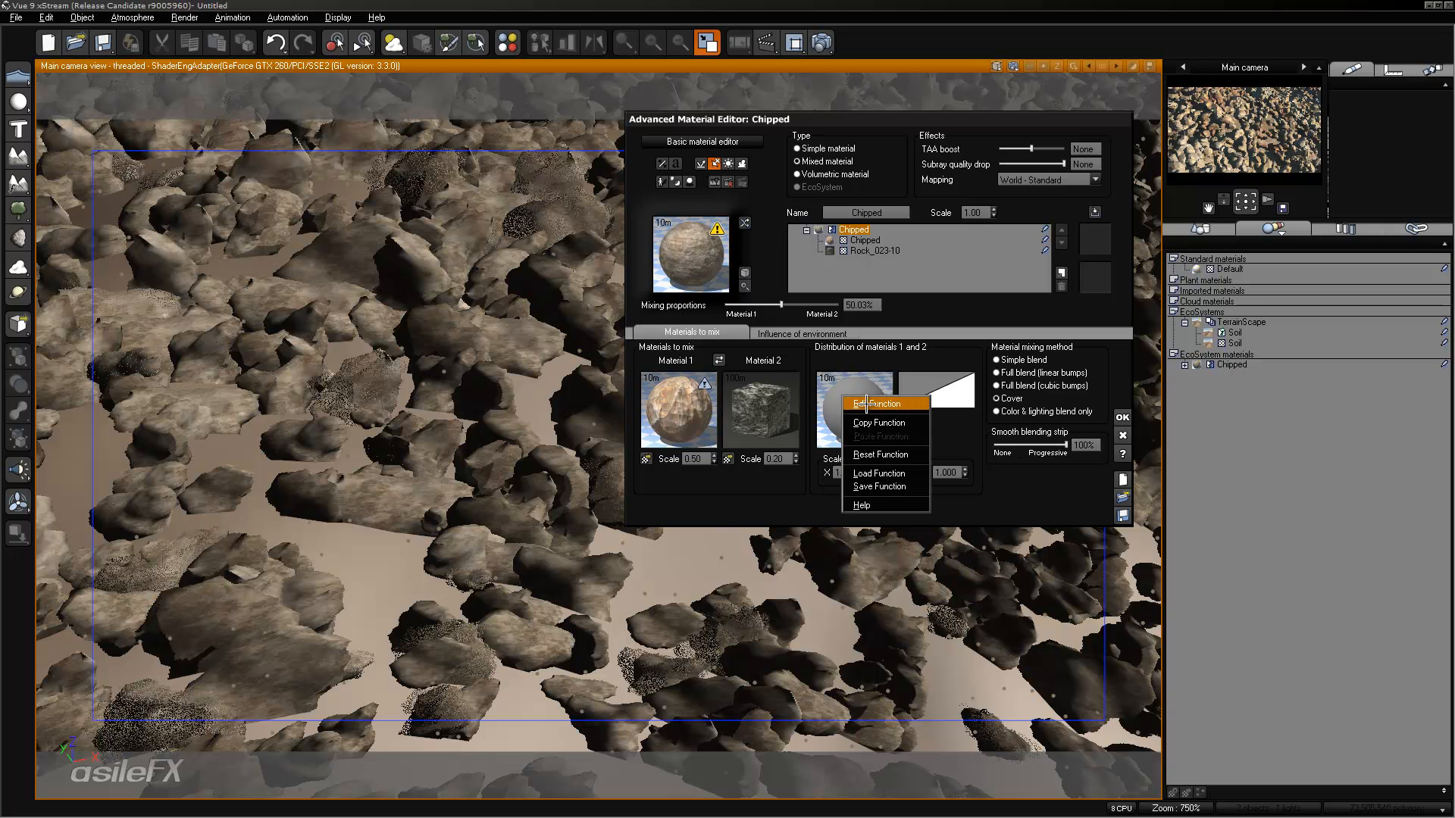
pyautogui.click(866, 404)
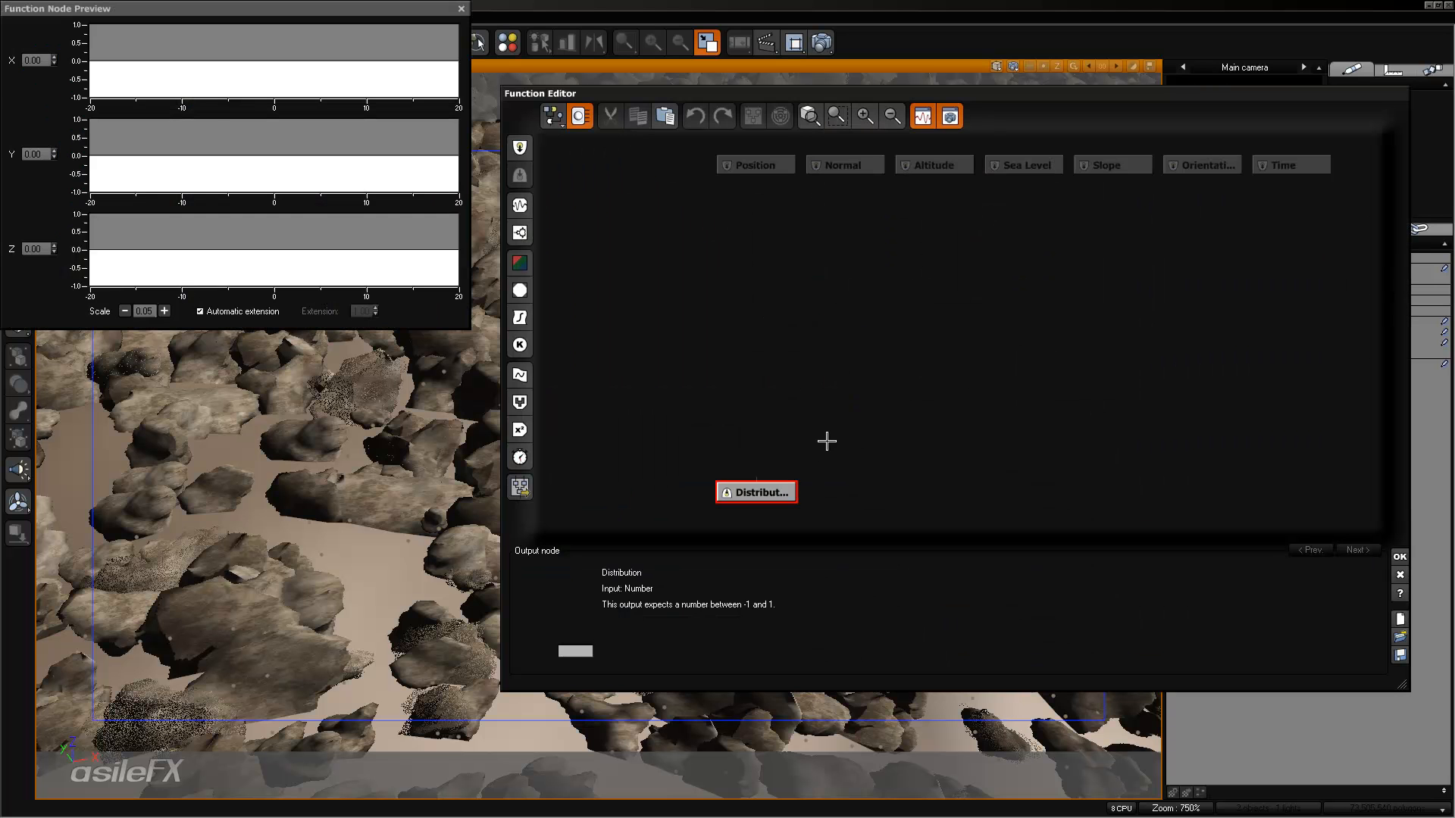
pyautogui.click(776, 402)
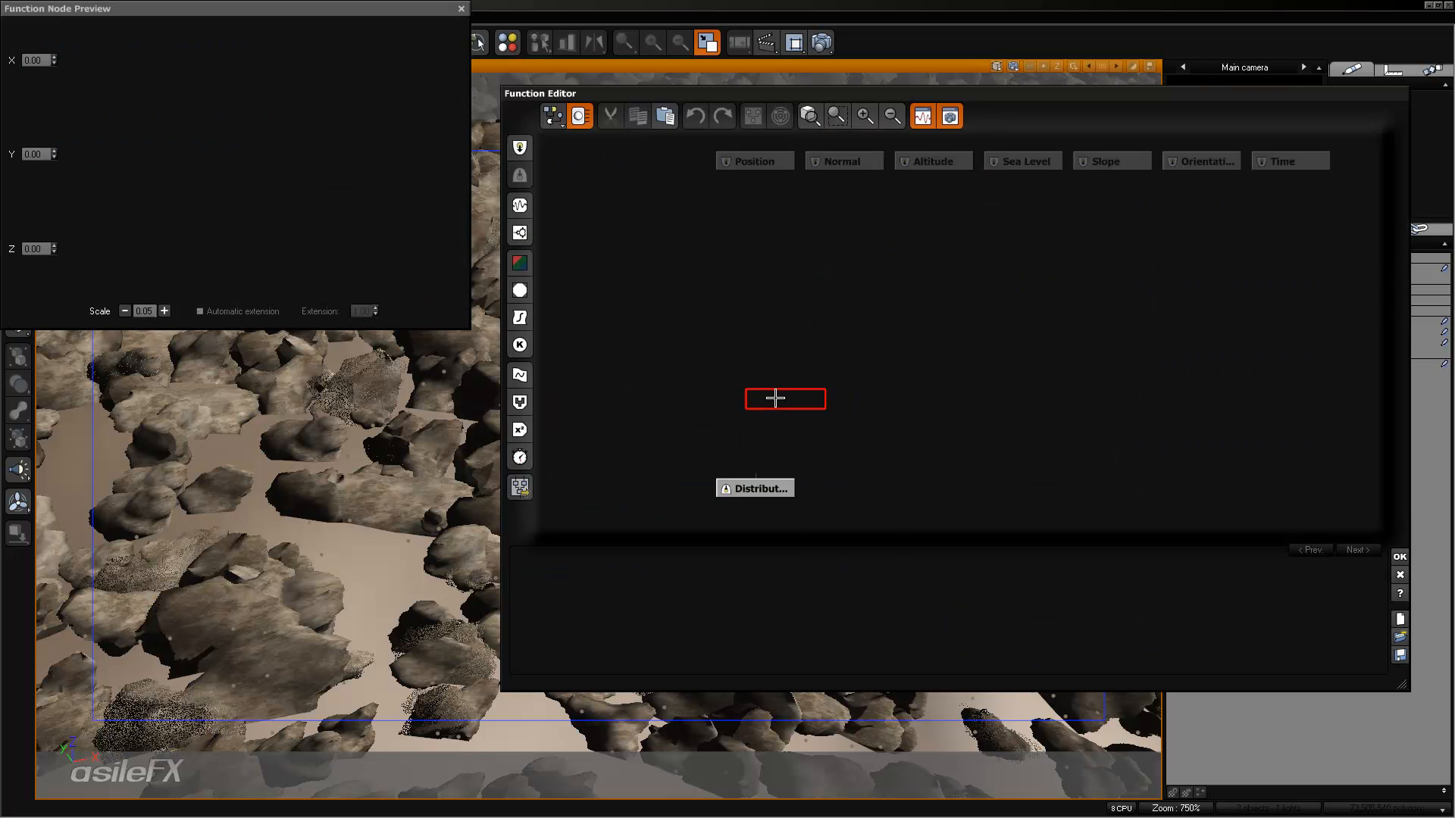
pyautogui.rightClick(775, 398)
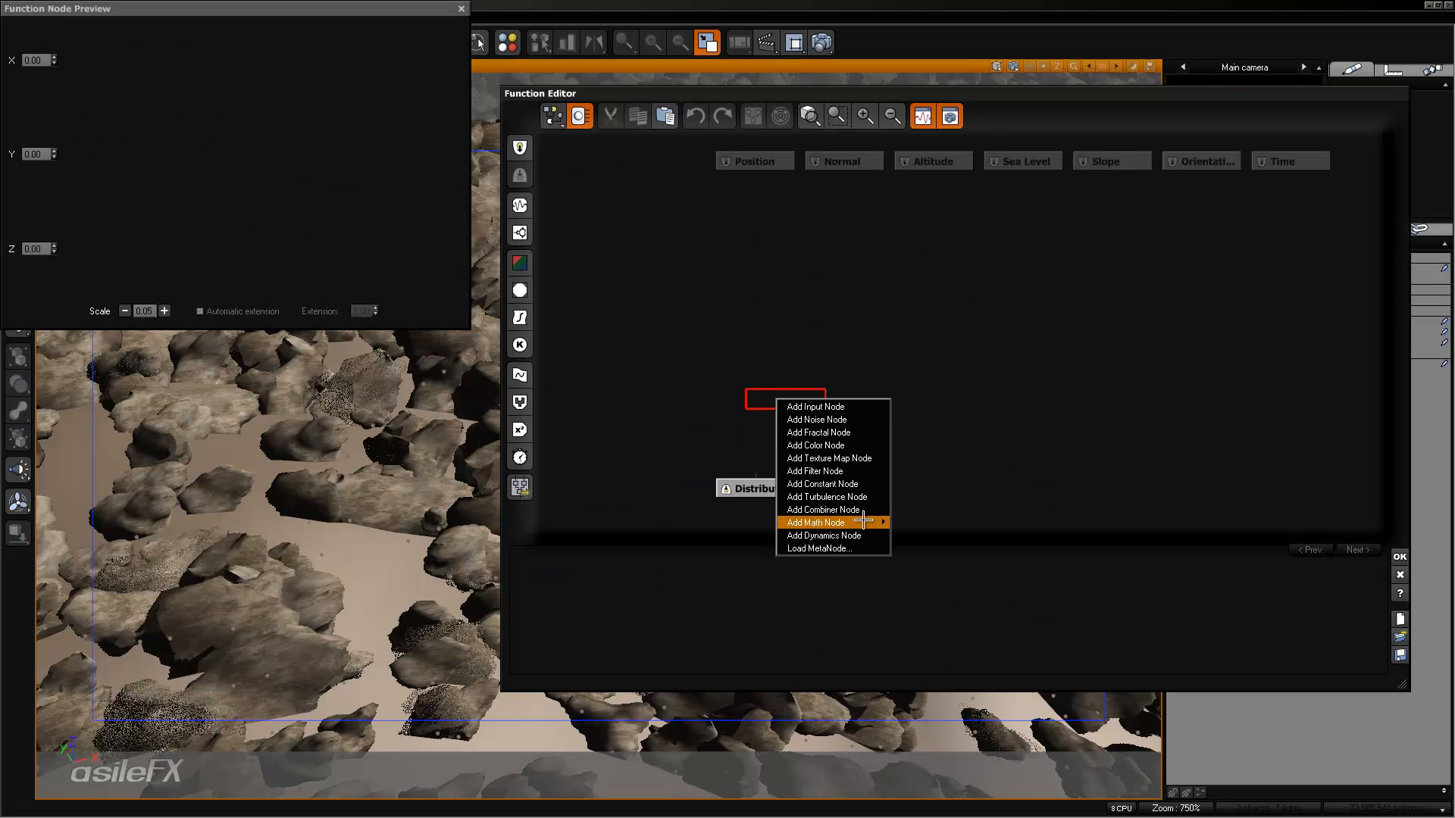
pyautogui.moveTo(834, 523)
pyautogui.moveTo(982, 265)
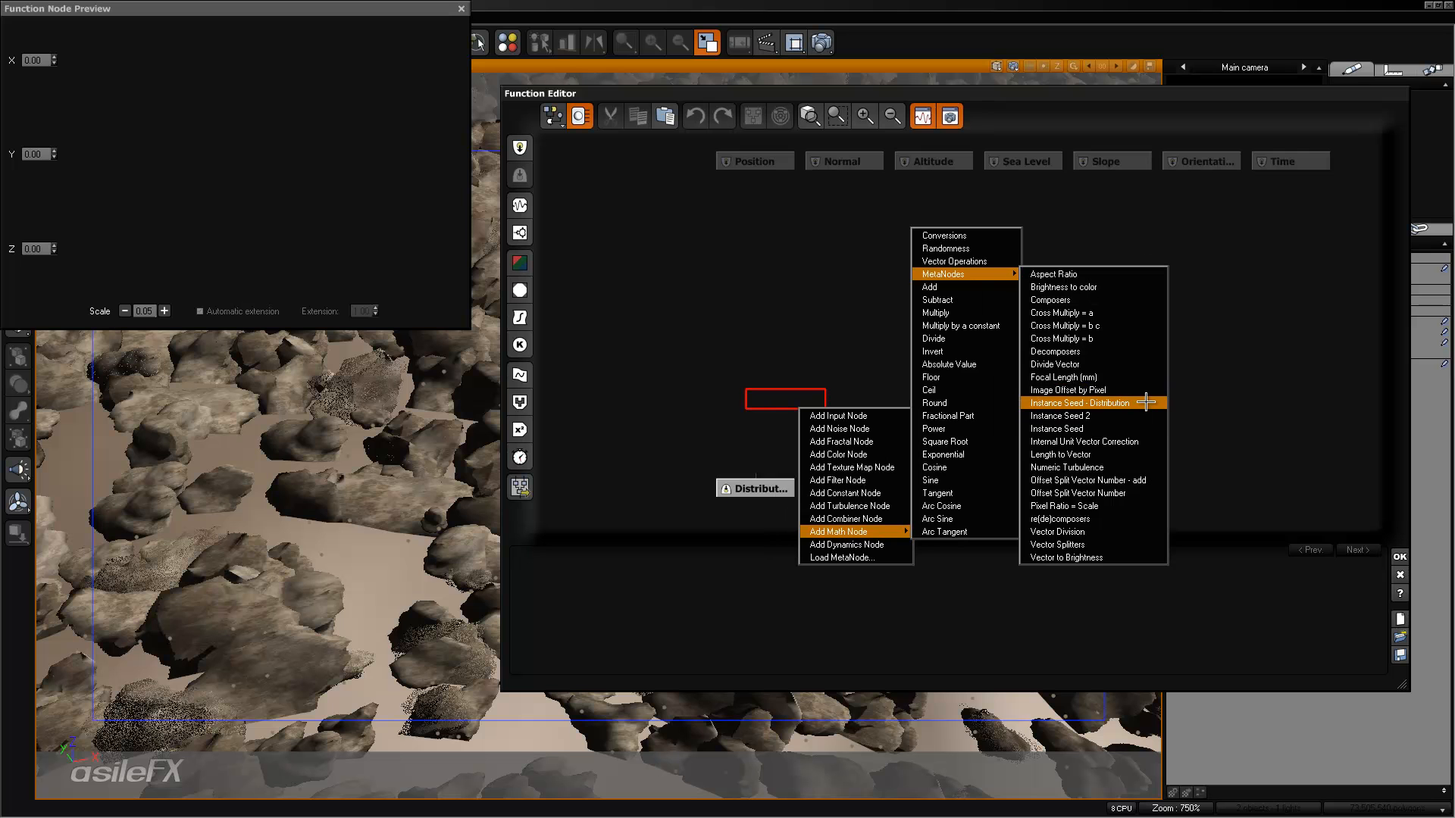
pyautogui.click(1145, 403)
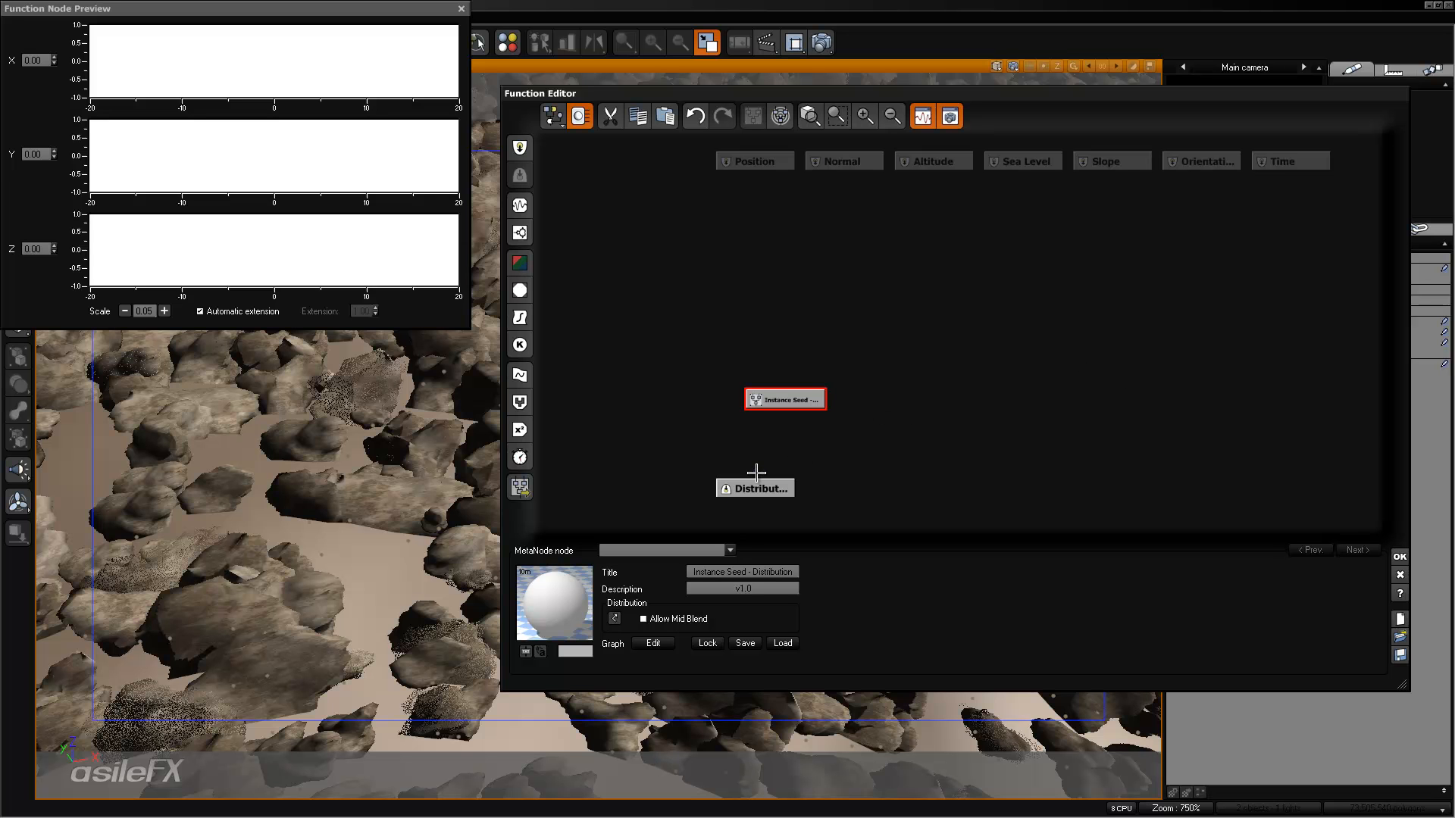
pyautogui.moveTo(756, 474)
pyautogui.mouseDown()
pyautogui.moveTo(805, 402)
pyautogui.moveTo(777, 429)
pyautogui.mouseUp()
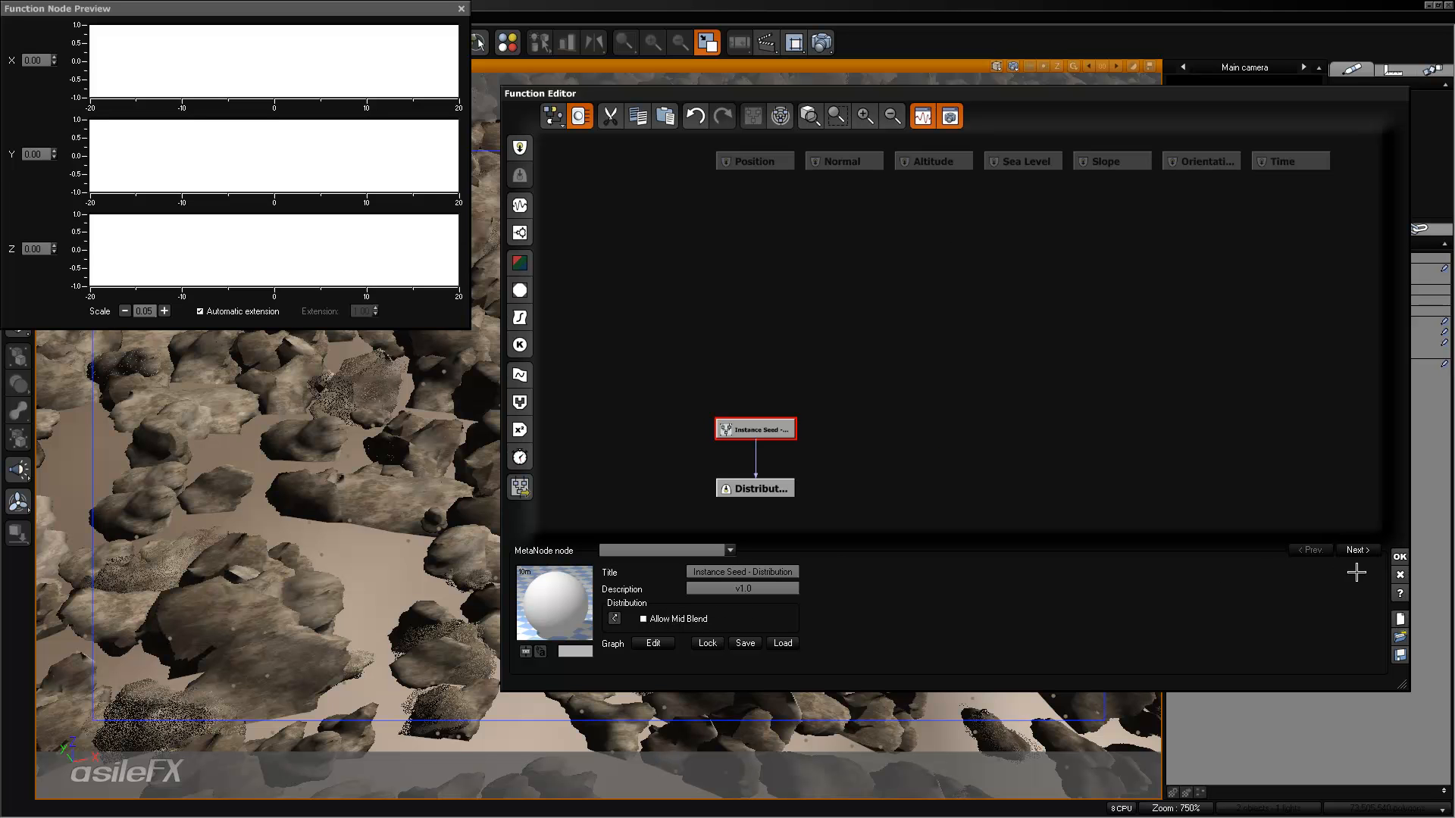
pyautogui.click(1394, 555)
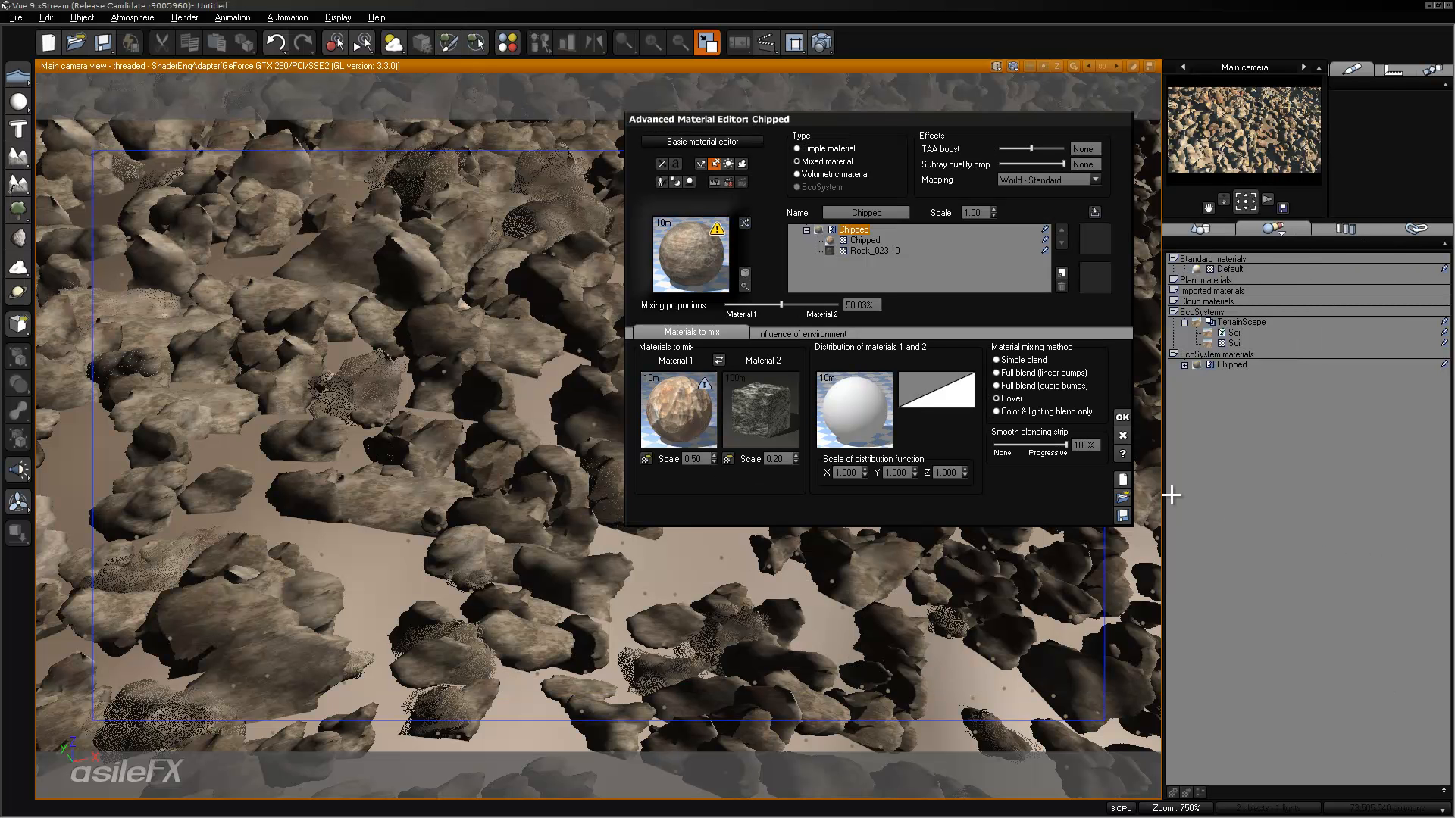
# Refresh the camera preview and pull the main camera back to cover a wider area of the rock field.
pyautogui.click(1252, 141)
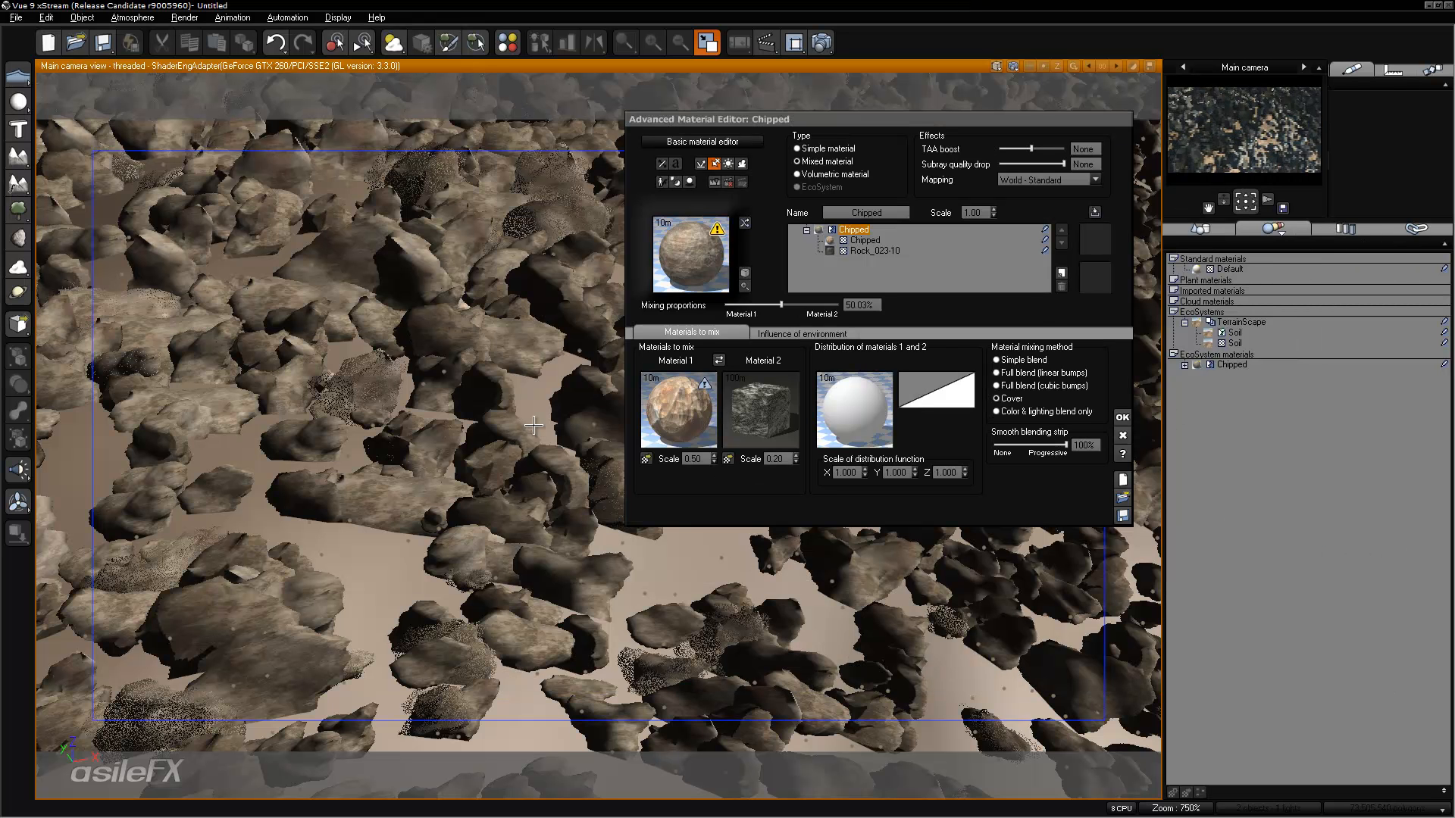
pyautogui.scroll(-8, 533, 426)
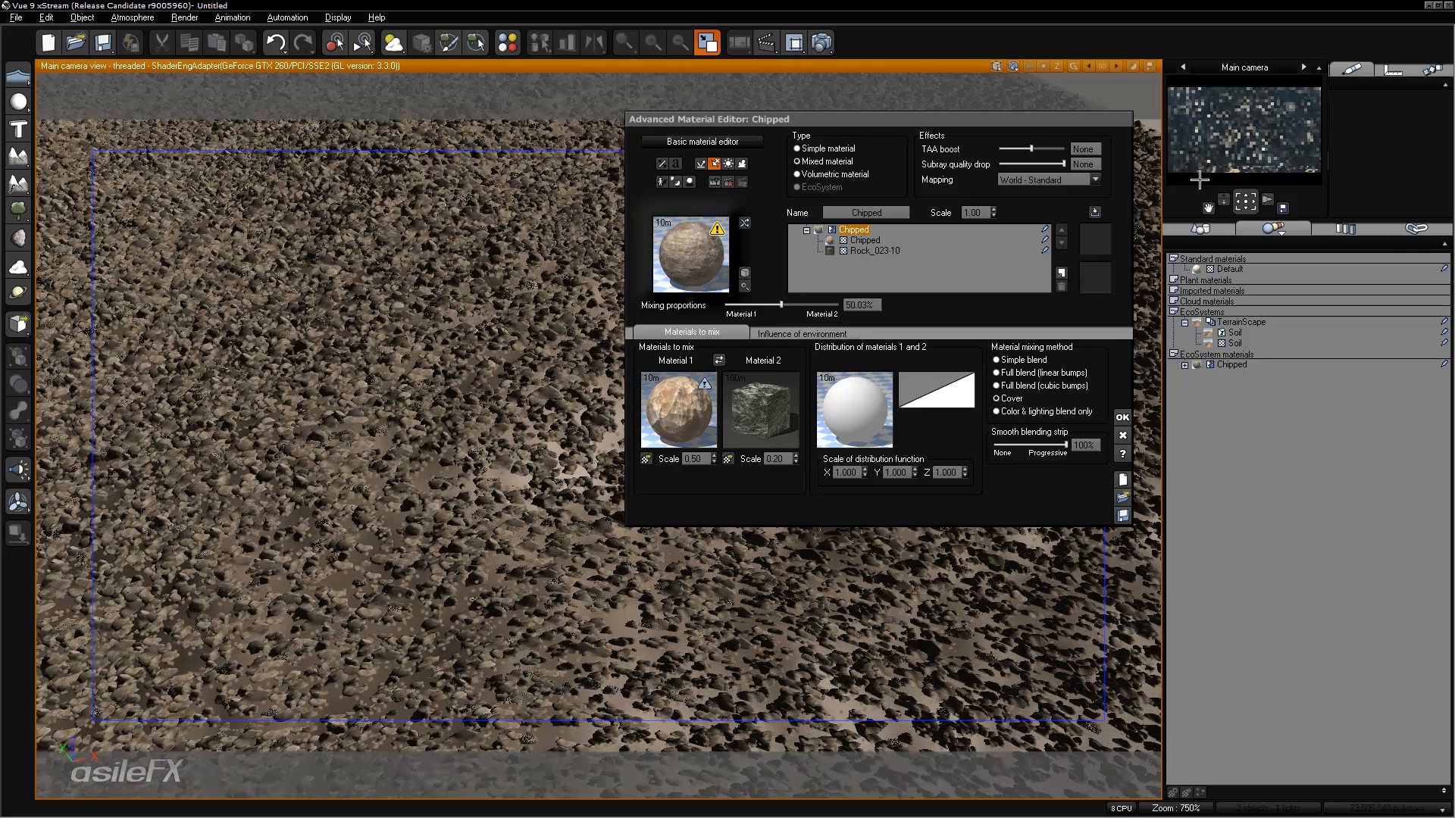
pyautogui.moveTo(1265, 199); pyautogui.dragTo(1264, 178)
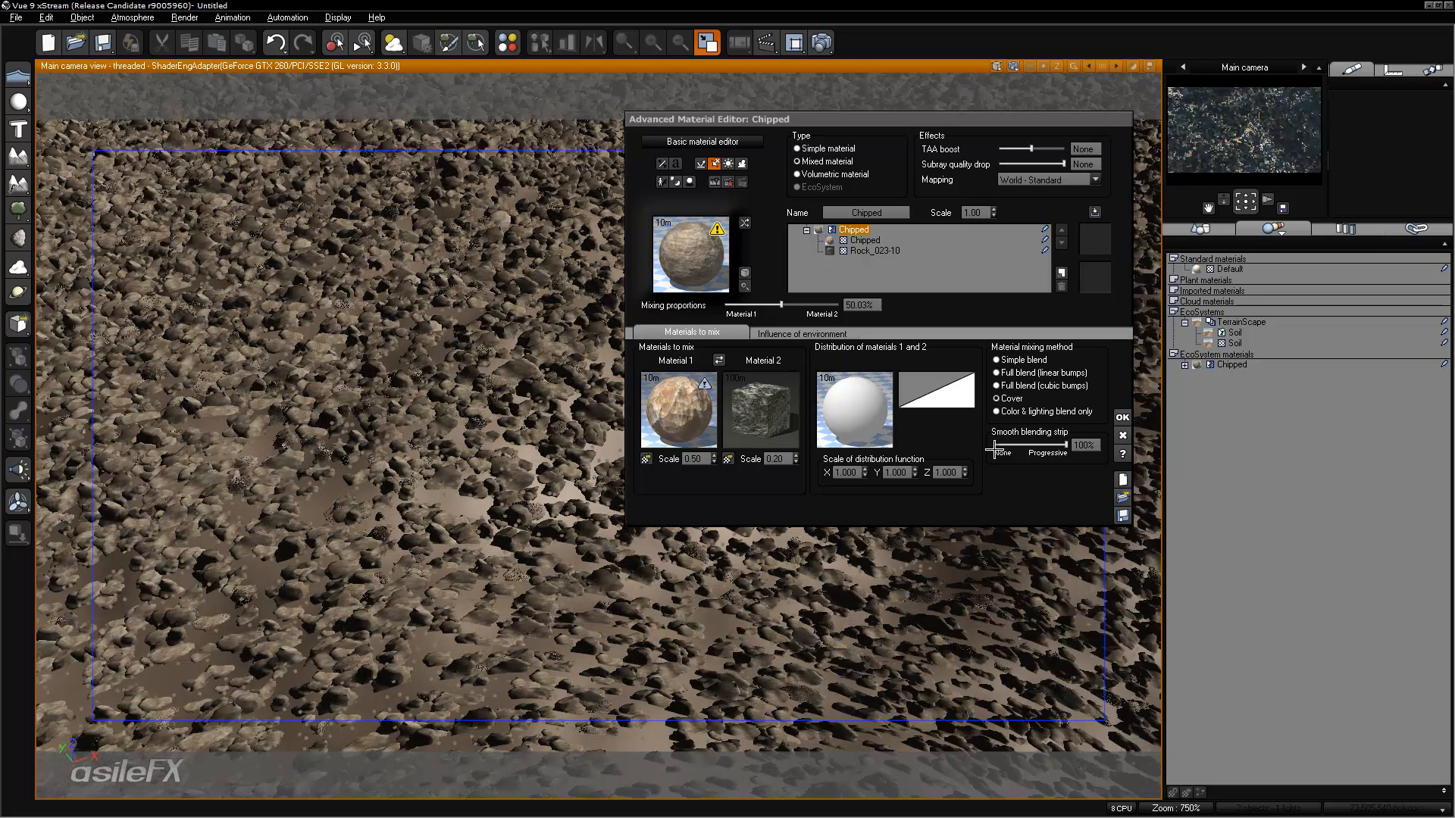
# Try a smooth blending strip of 0% and one of about 28%, refreshing the camera preview for each.
pyautogui.moveTo(1059, 445); pyautogui.dragTo(994, 446)
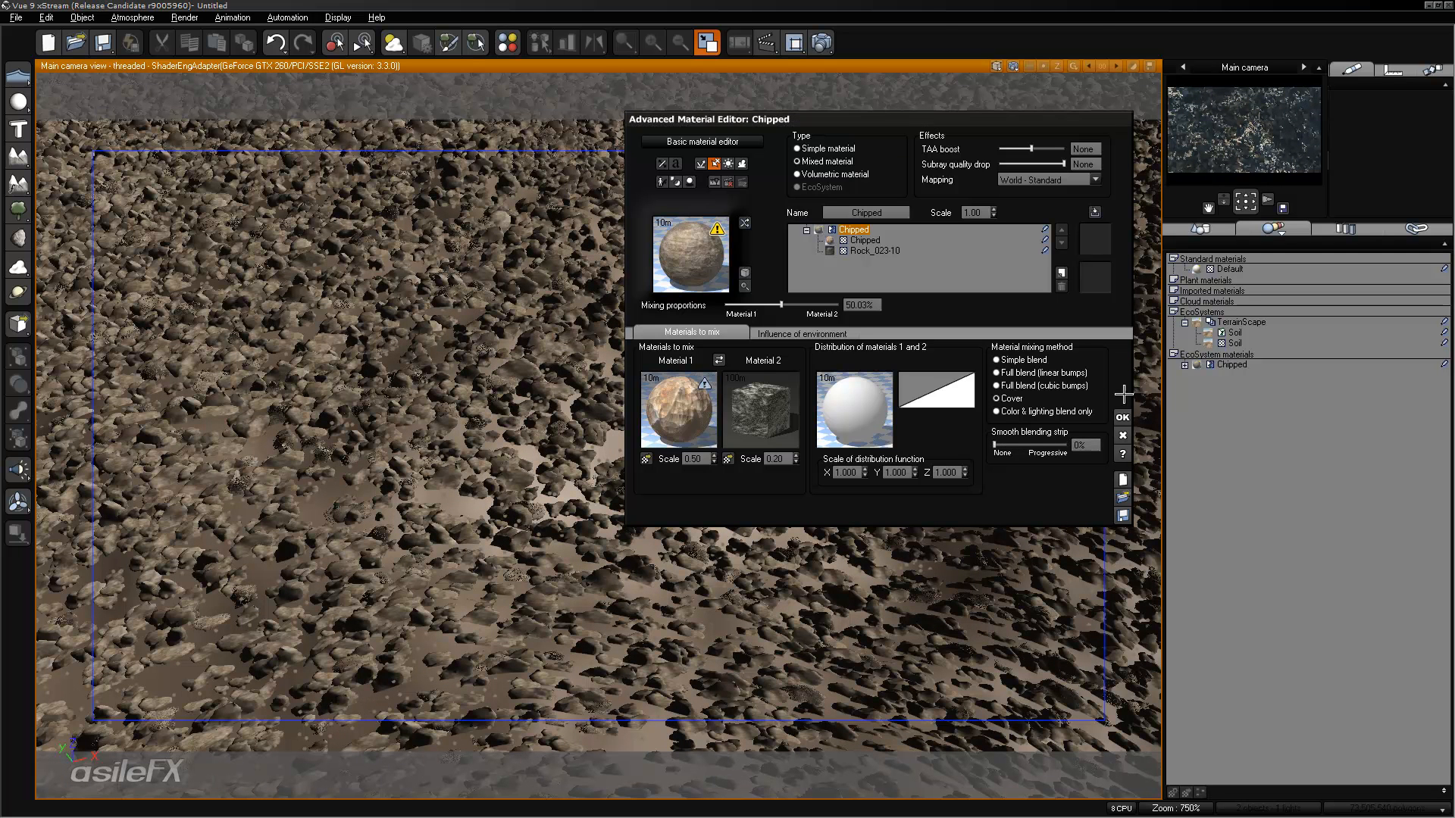
pyautogui.rightClick(1308, 135)
pyautogui.click(1332, 139)
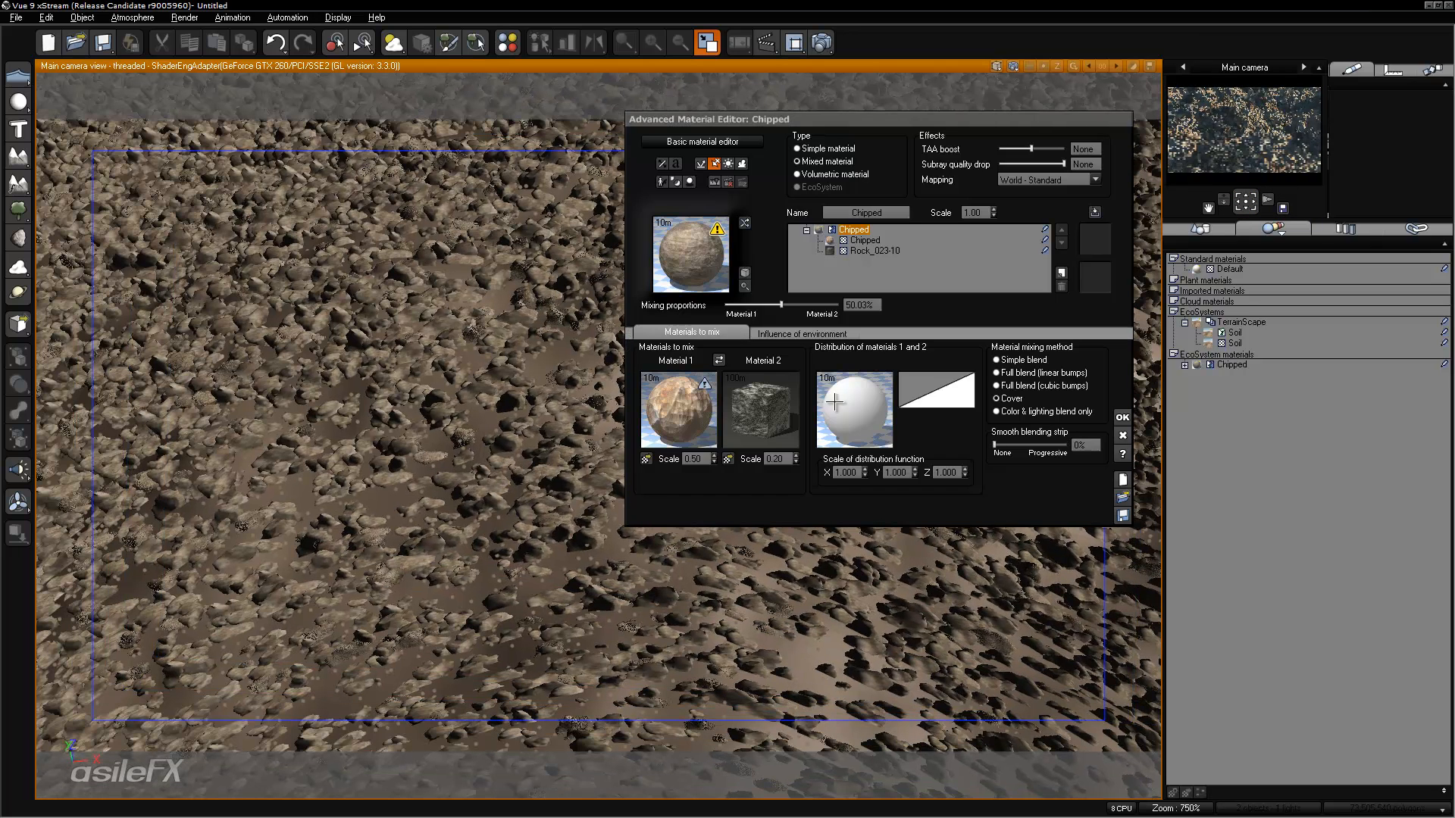
pyautogui.click(1018, 444)
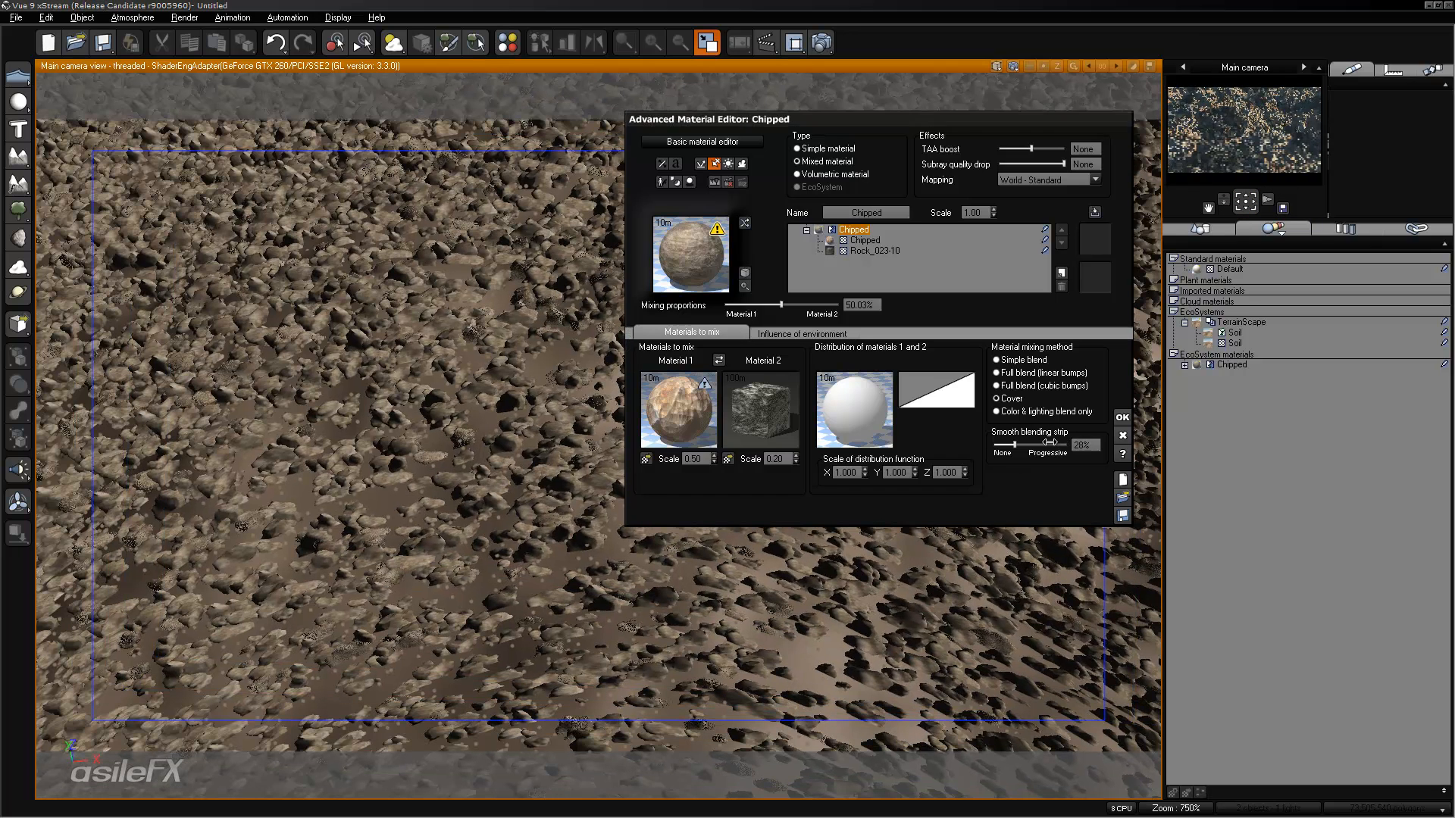
pyautogui.click(1271, 147)
pyautogui.rightClick(1271, 149)
pyautogui.click(1292, 162)
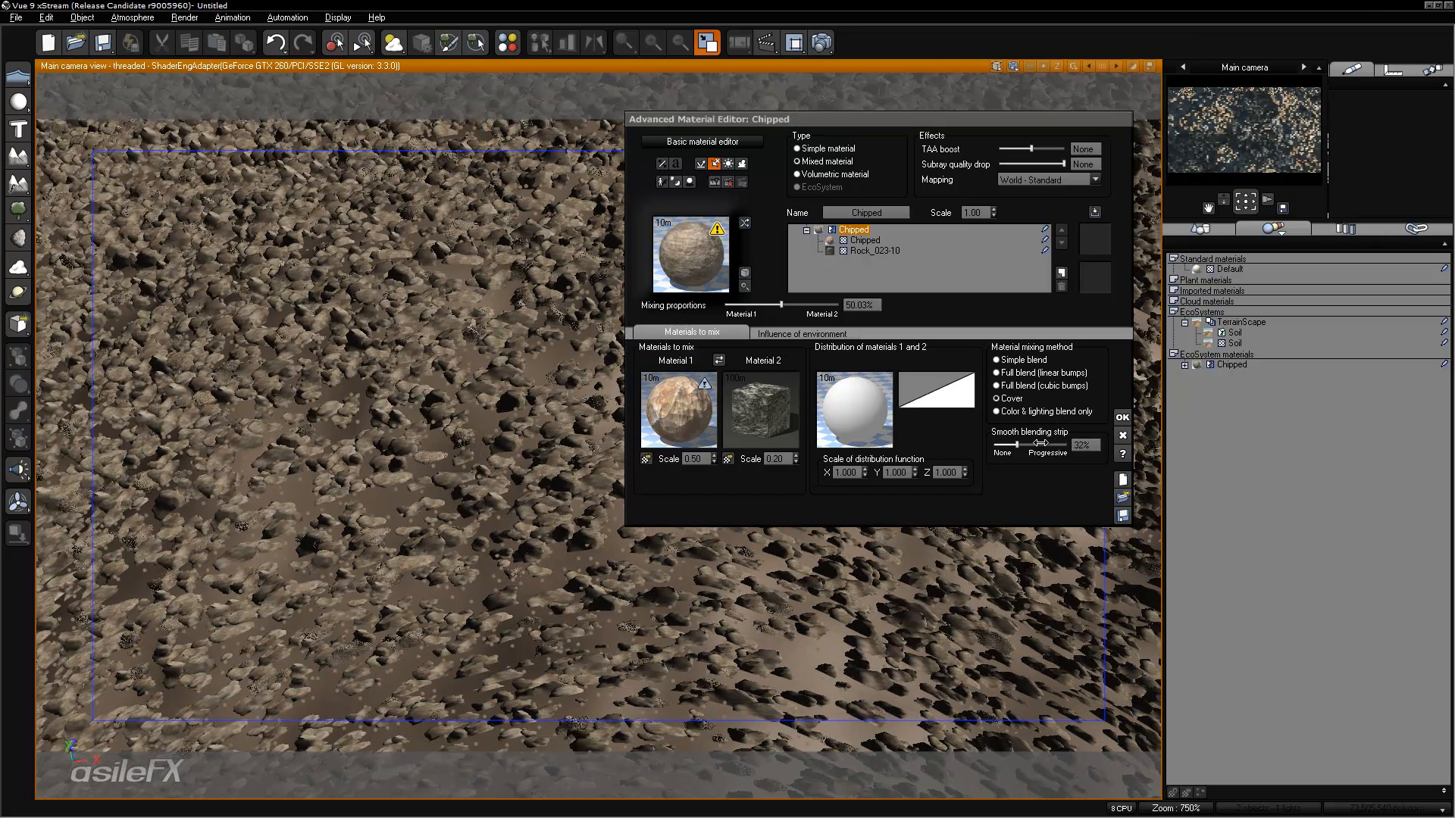
# Set the smooth blending strip to 50% and the mixing method to Full blend (cubic bumps), and refresh the preview.
pyautogui.moveTo(1017, 445); pyautogui.dragTo(1030, 444)
pyautogui.click(1093, 446)
pyautogui.write('50')
pyautogui.press('Return')
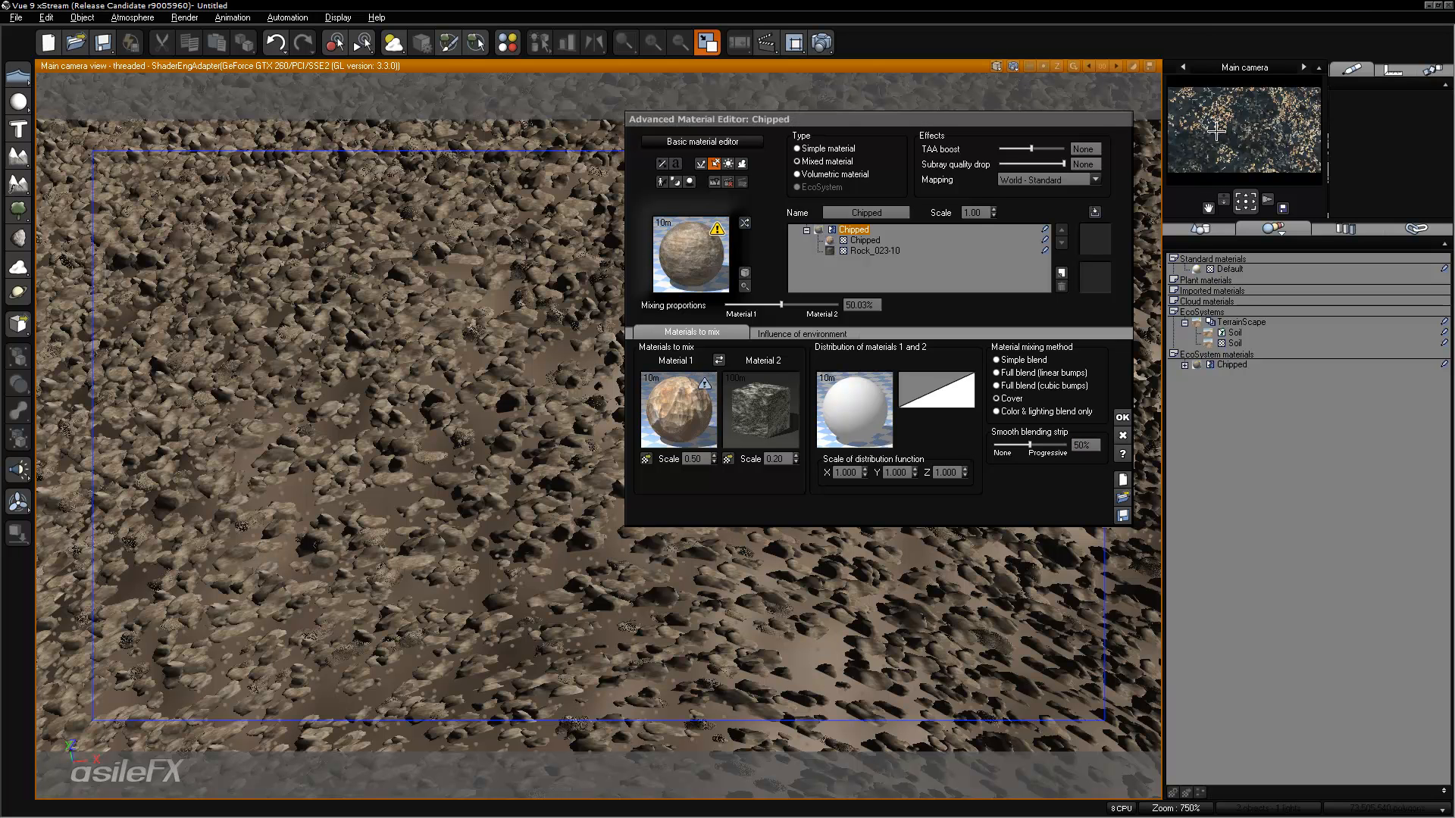
pyautogui.click(1023, 385)
pyautogui.click(1288, 133)
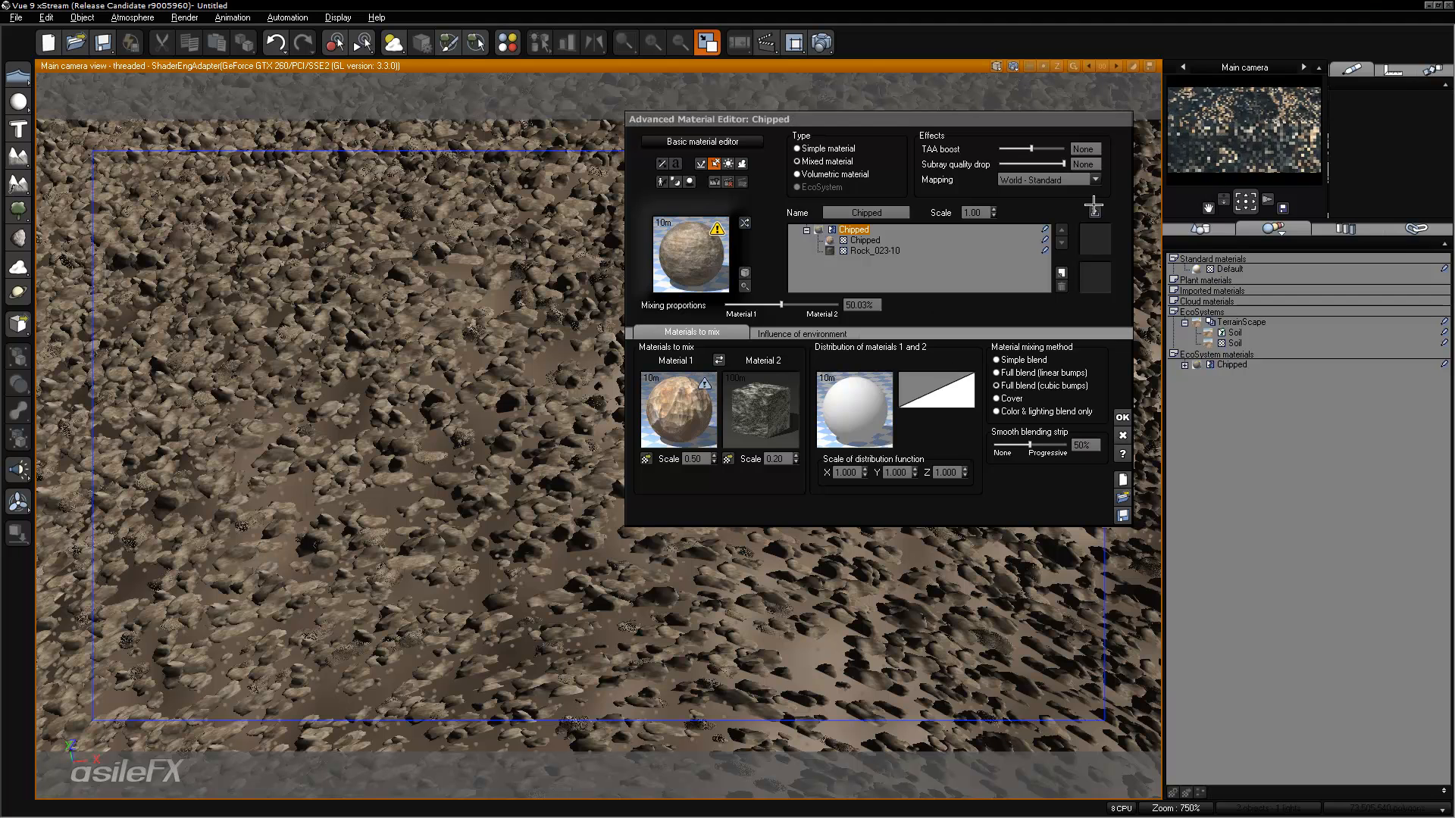
# Enable Allow Mid Blend on the Instance Seed - Distribution node of the distribution function and refresh the camera preview.
pyautogui.rightClick(866, 406)
pyautogui.click(879, 411)
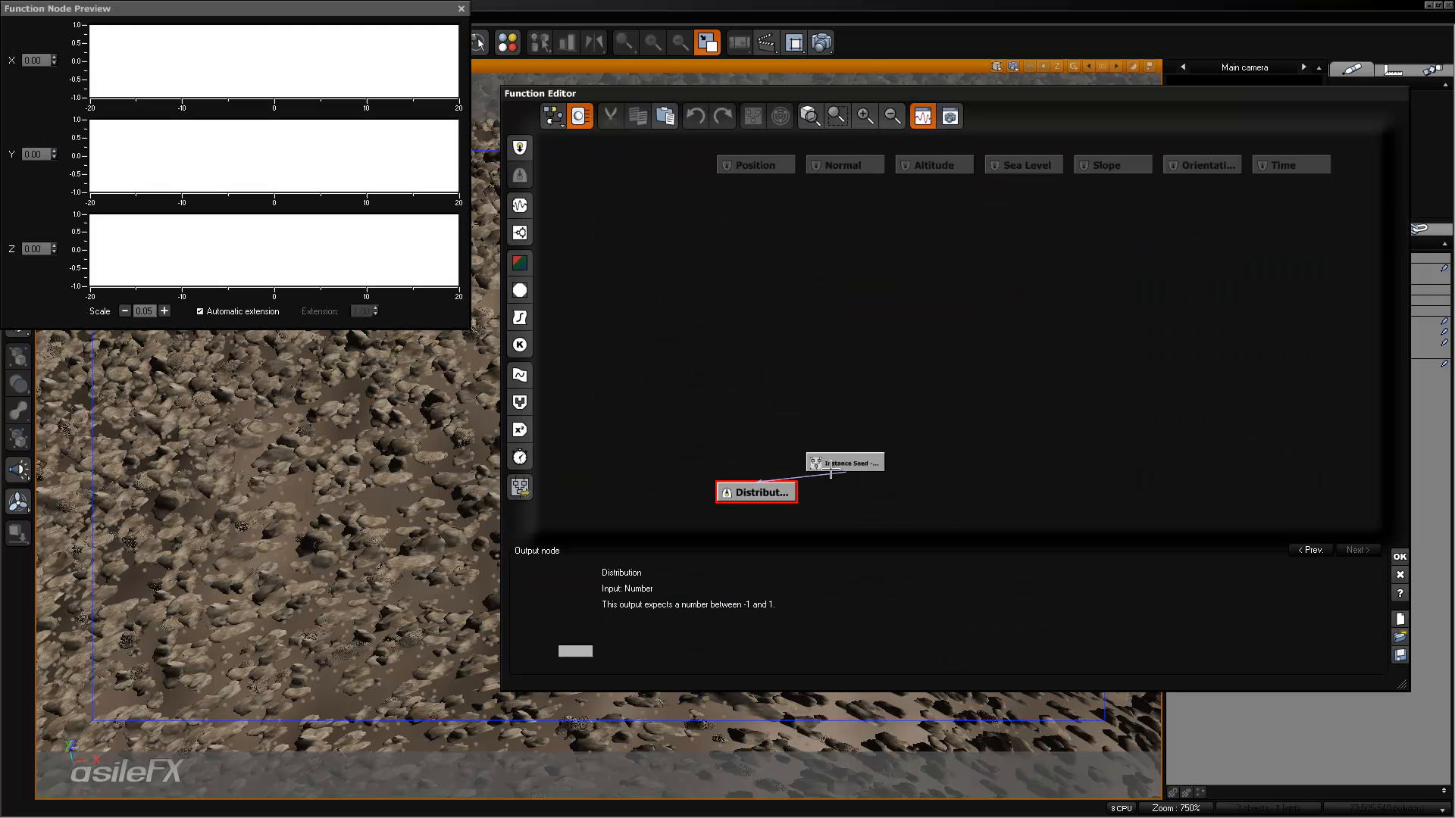
pyautogui.moveTo(831, 471); pyautogui.dragTo(712, 471)
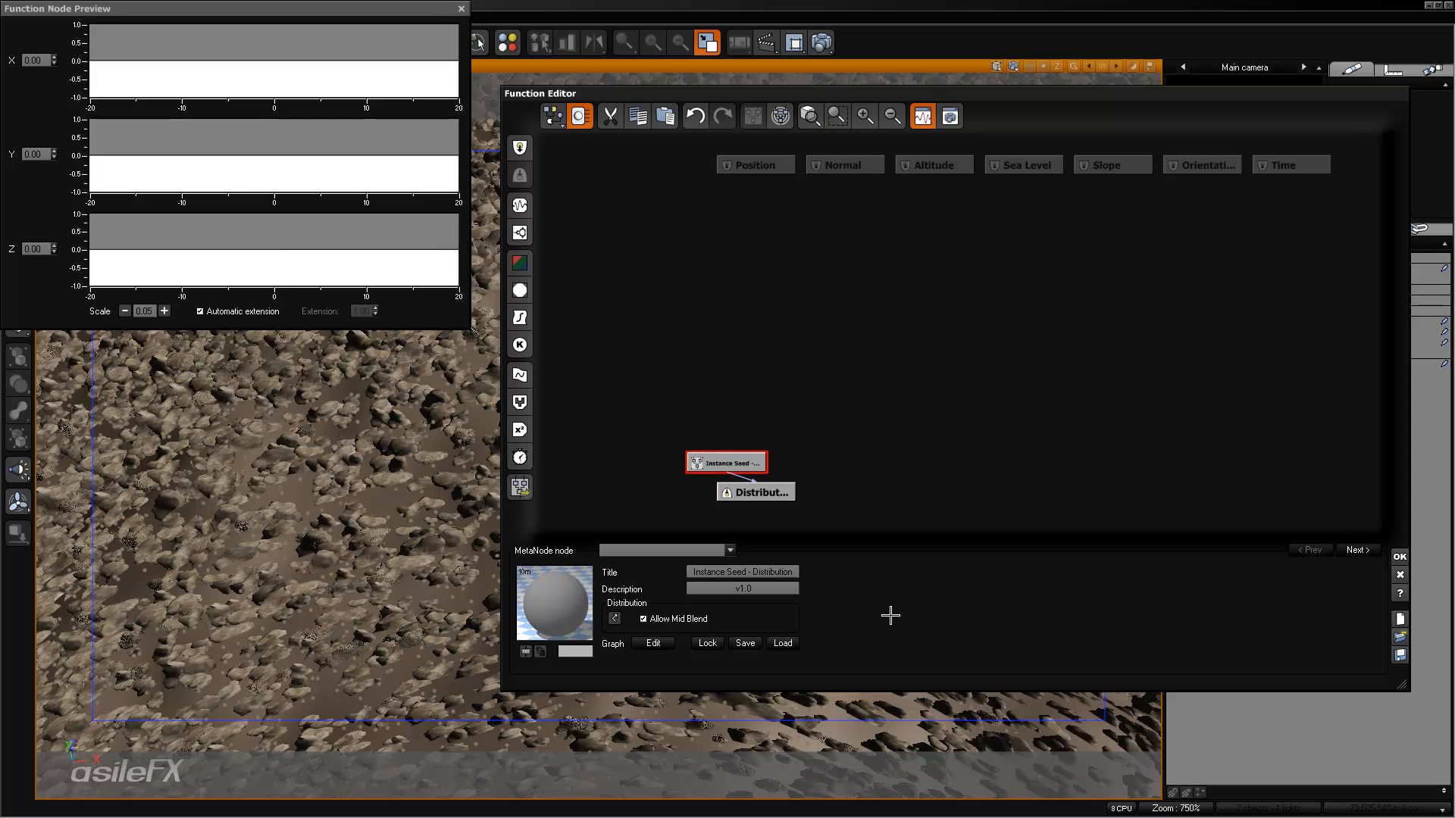
pyautogui.click(1399, 556)
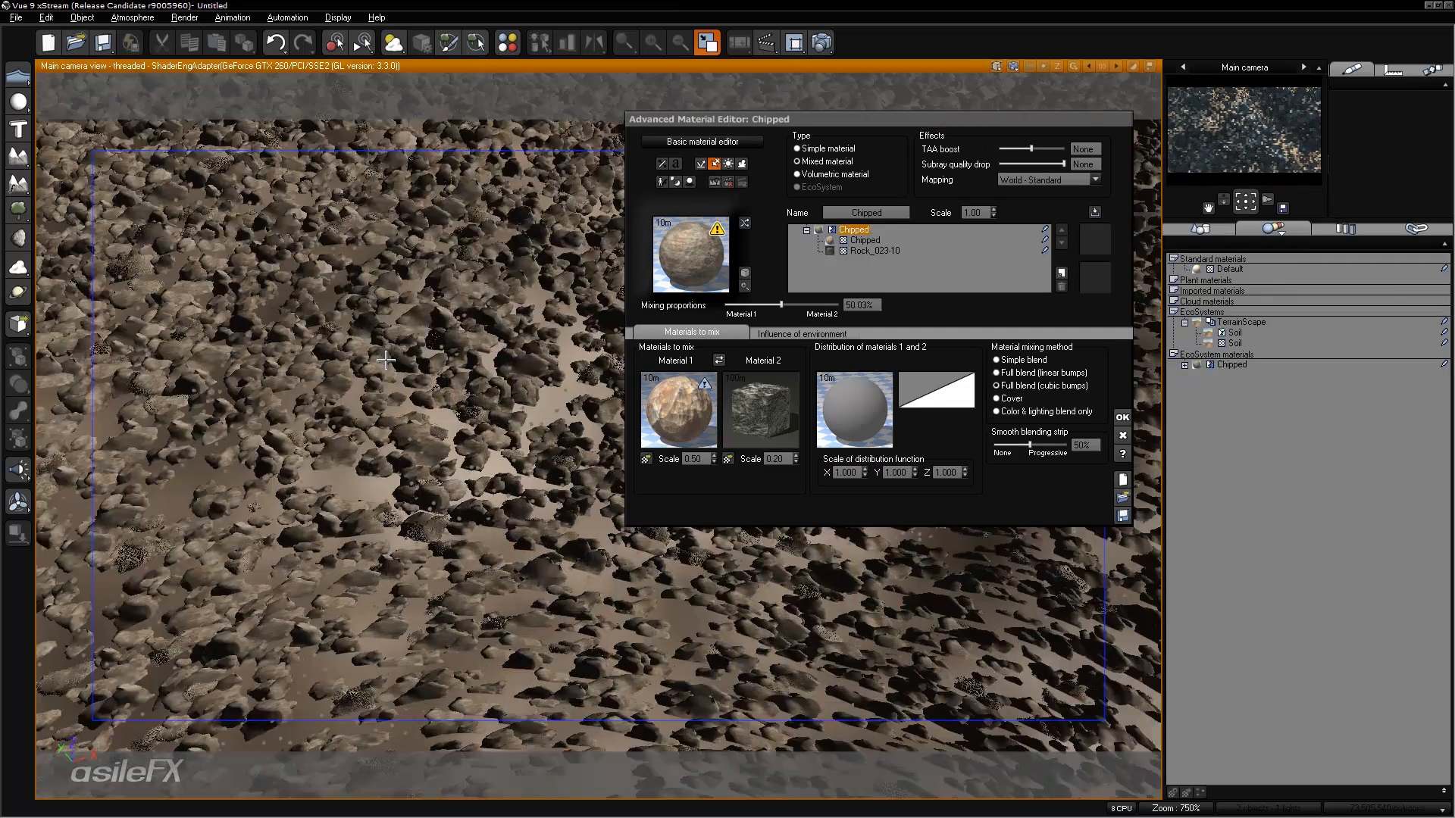
pyautogui.rightClick(1291, 148)
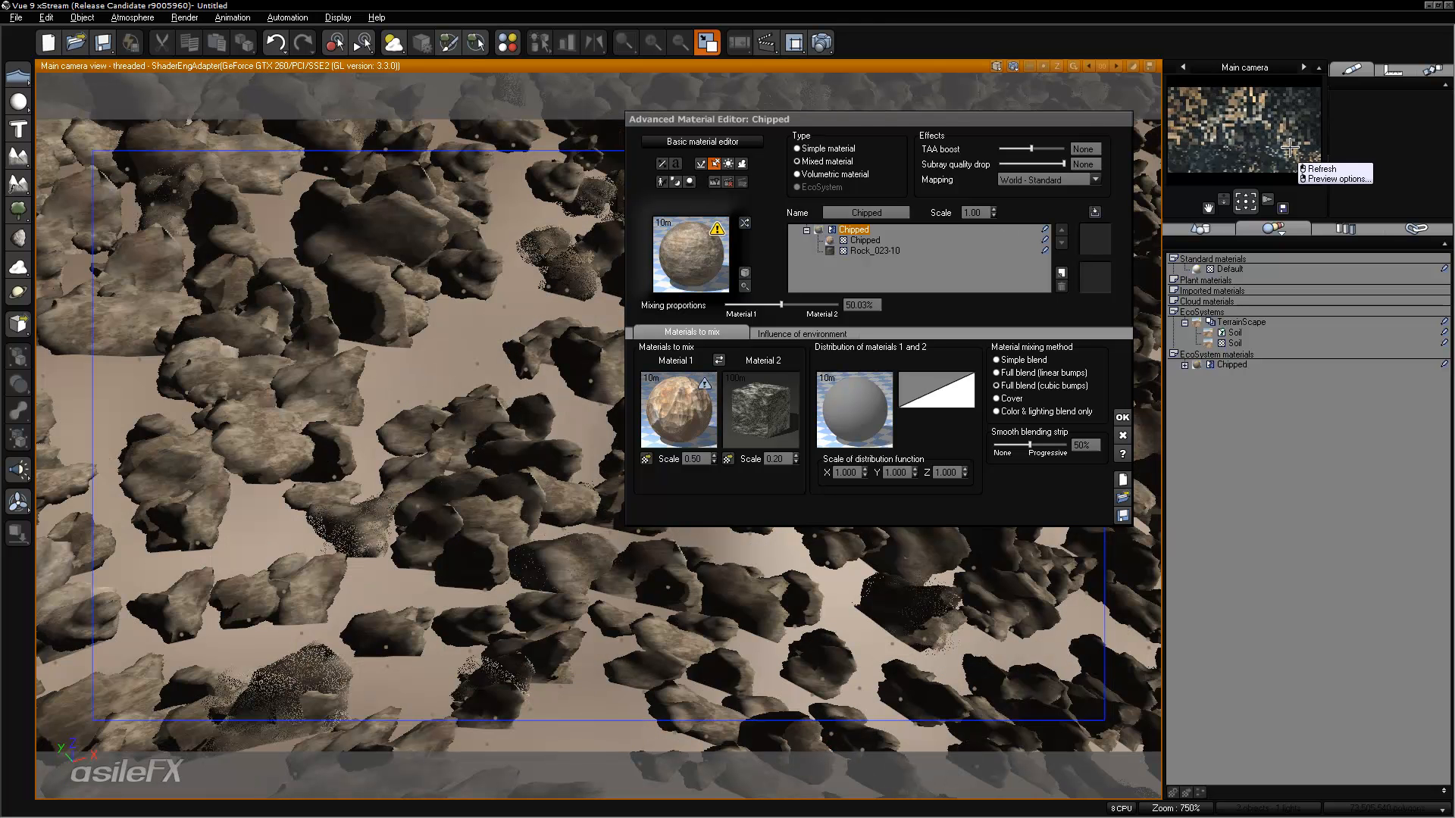
pyautogui.click(1322, 168)
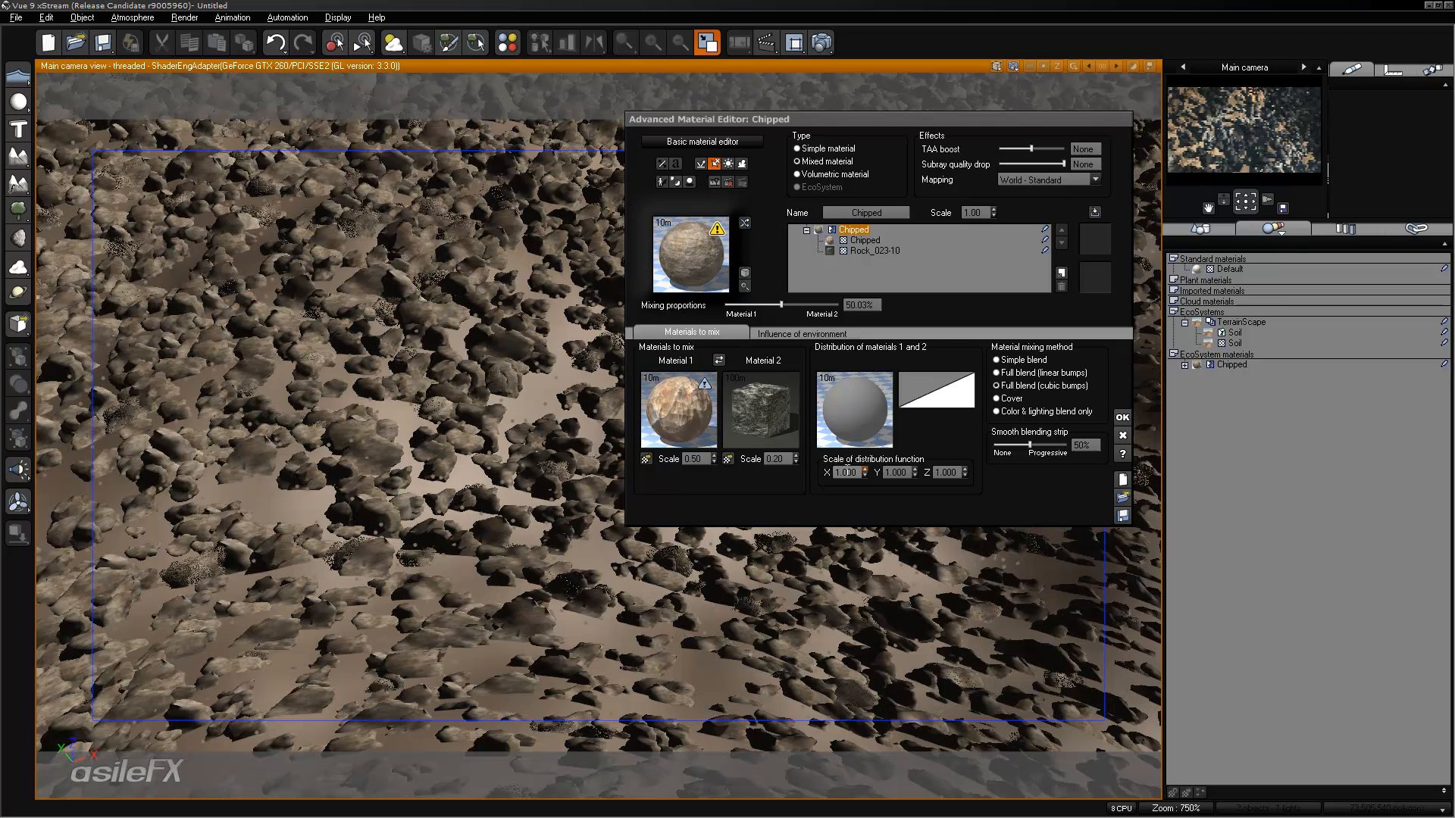
# Set the scale of the distribution function to 0.1 in X, Y and Z.
pyautogui.doubleClick(847, 472)
pyautogui.write('0.1')
pyautogui.doubleClick(896, 472)
pyautogui.write('0.1')
pyautogui.doubleClick(947, 472)
pyautogui.write('0.1')
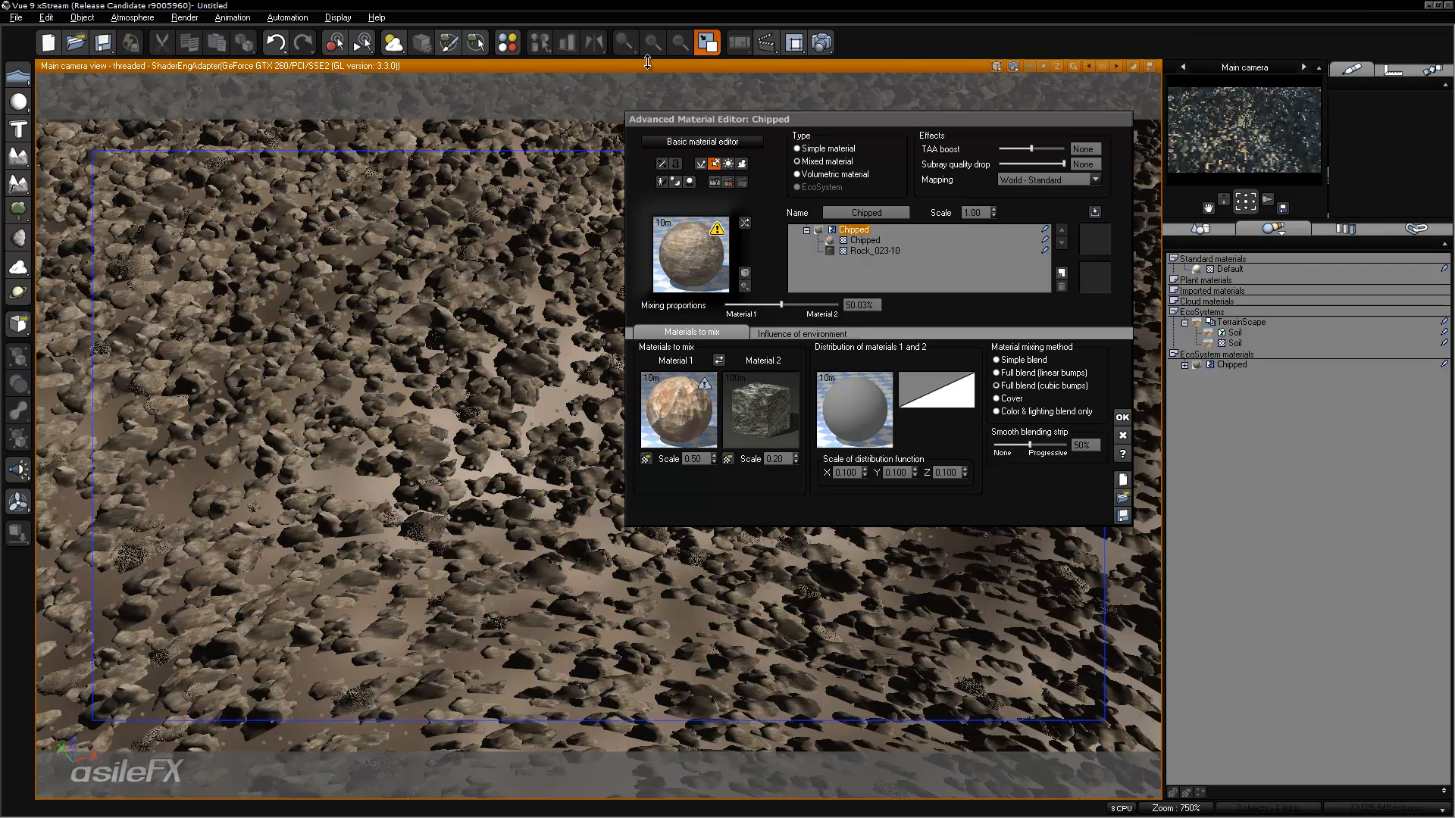
# Render the scene to screen at Final quality and 800x450, and close the render display when finished.
pyautogui.rightClick(816, 43)
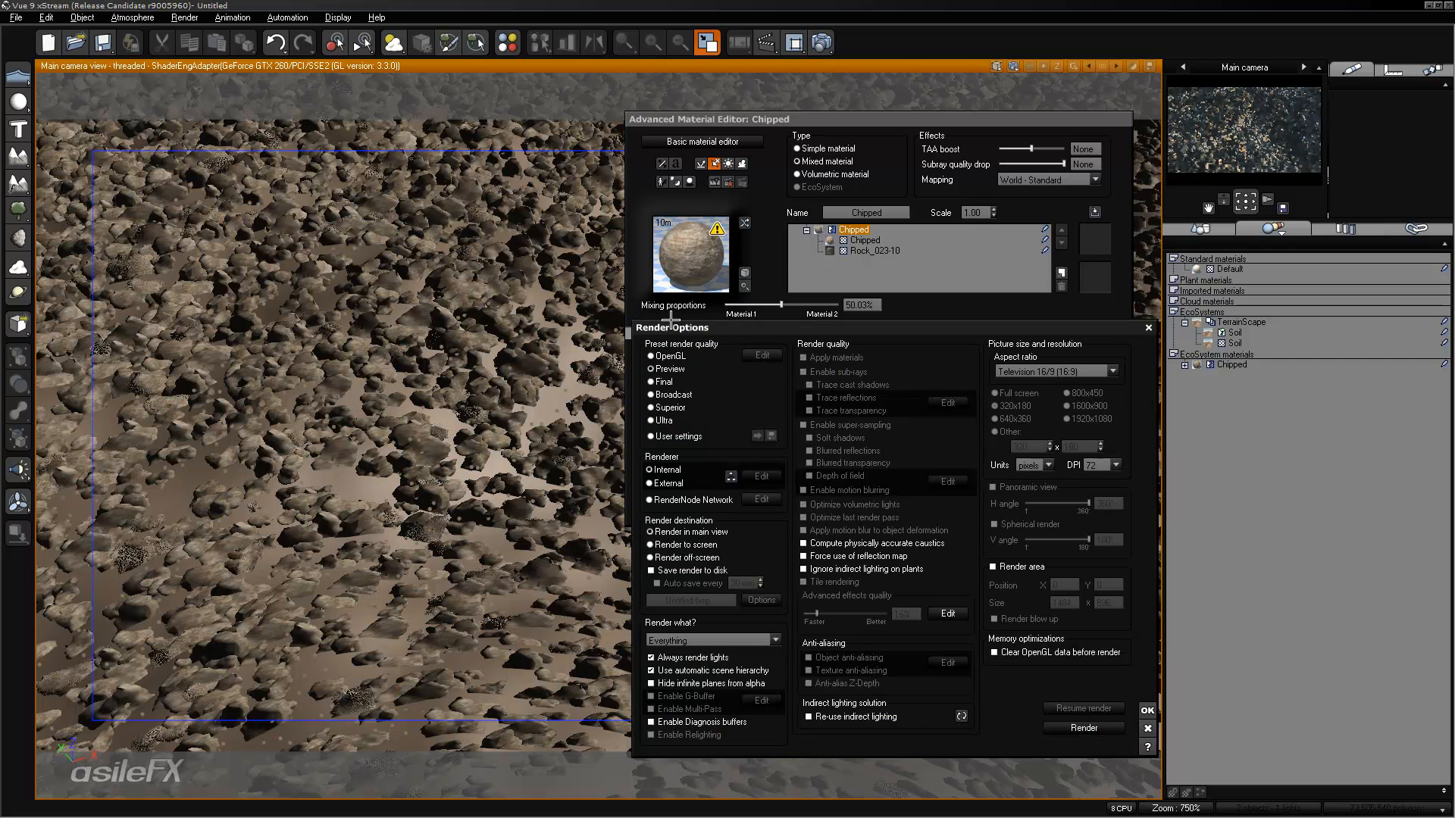
pyautogui.click(665, 376)
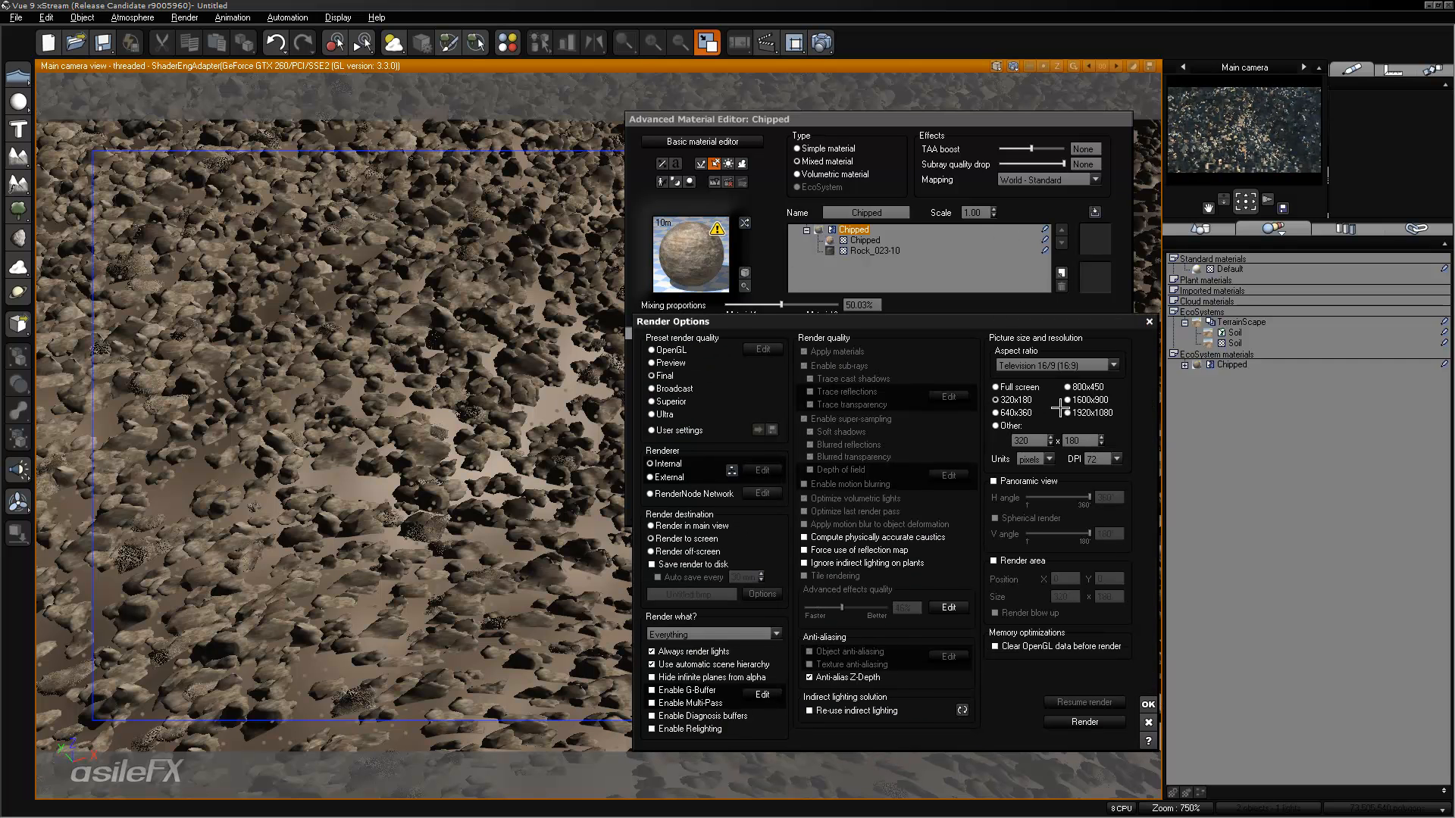
pyautogui.click(1084, 721)
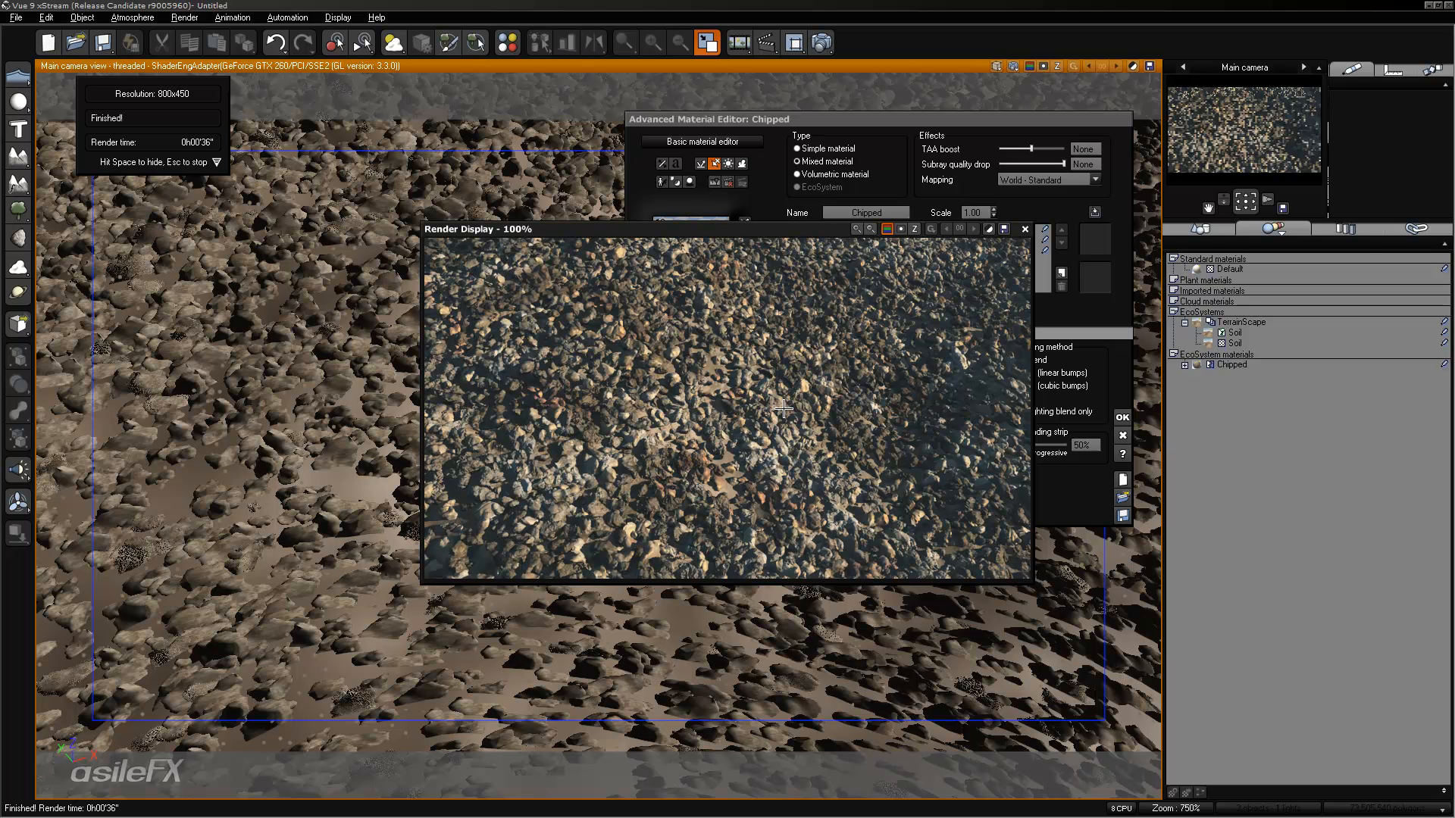
pyautogui.click(1026, 228)
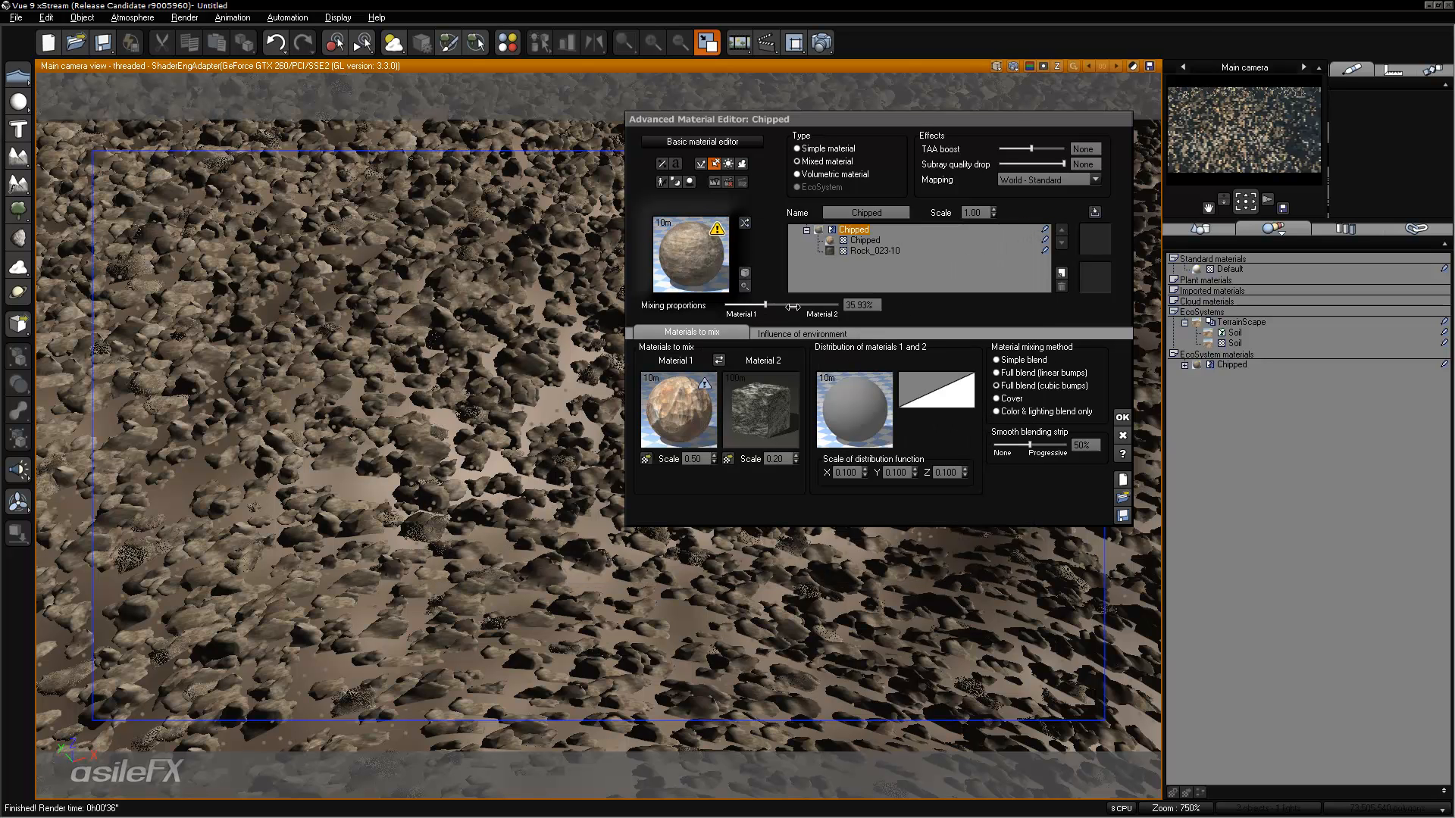
# Set the mixing proportions to about 32.58% and the distribution function scale to X 0.2, Y 0.4 and Z 0.2.
pyautogui.moveTo(780, 303); pyautogui.dragTo(772, 304)
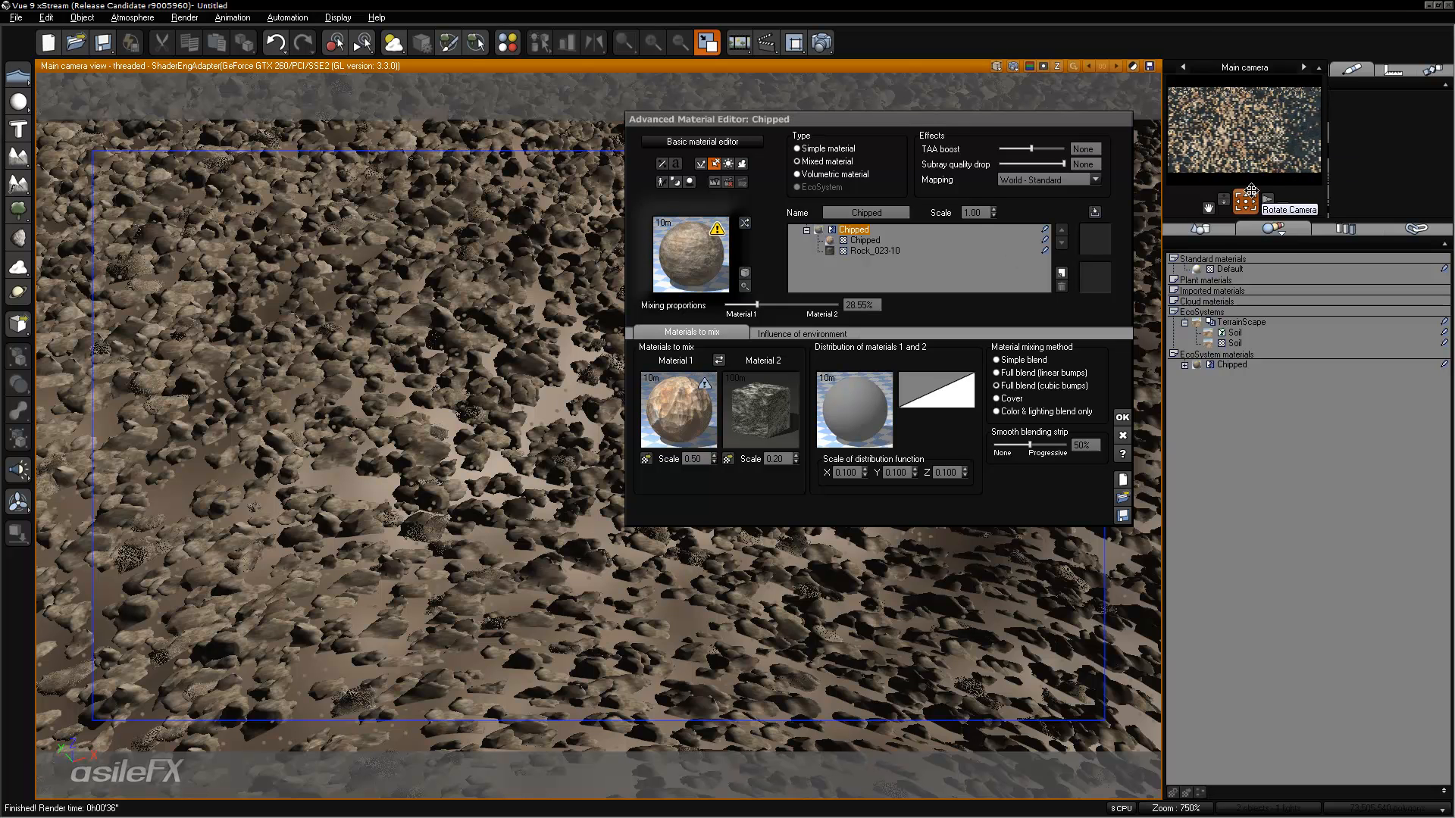
pyautogui.moveTo(800, 304); pyautogui.dragTo(805, 304)
pyautogui.doubleClick(845, 472)
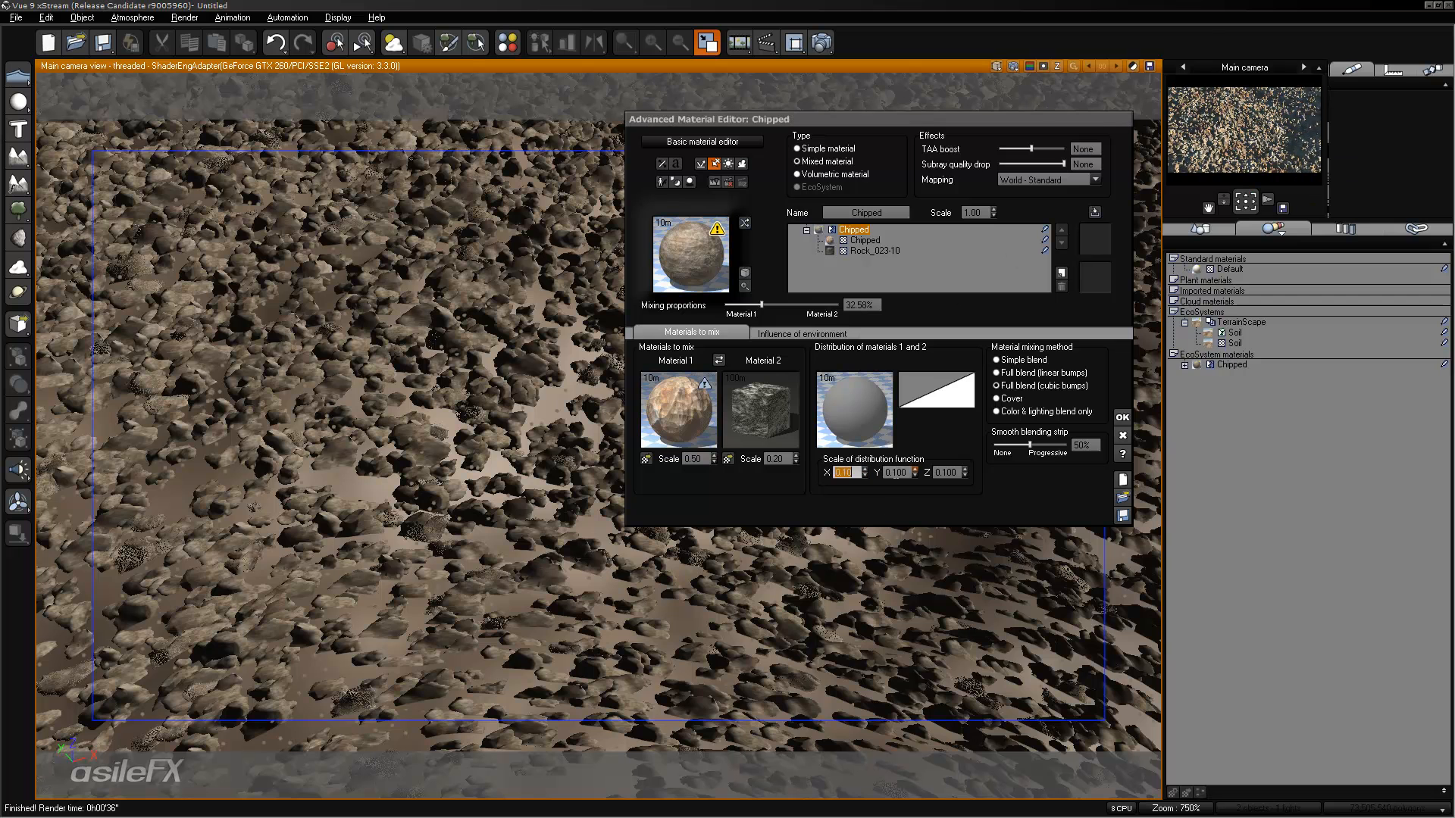
pyautogui.write('2')
pyautogui.doubleClick(899, 473)
pyautogui.write('4')
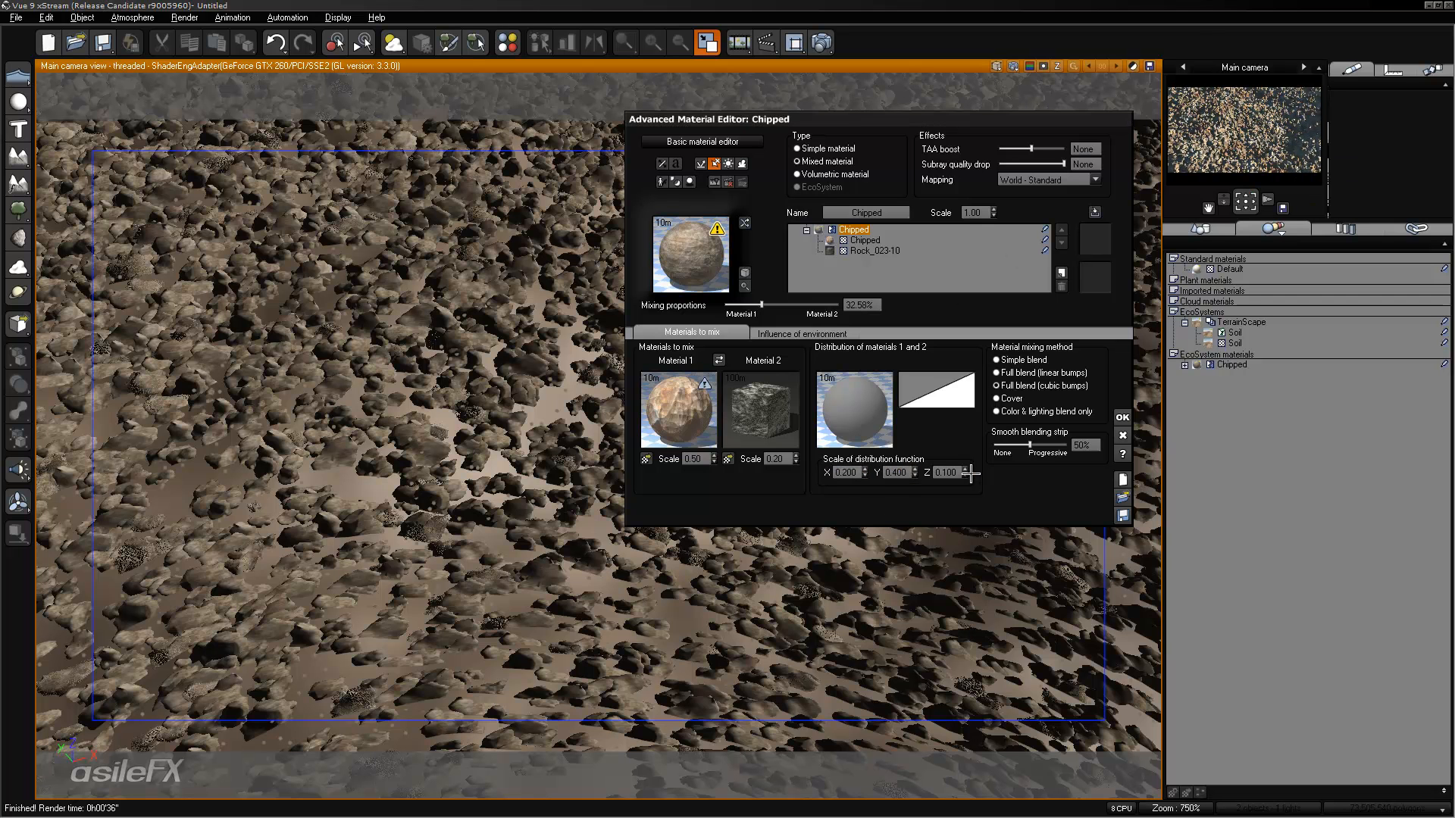
pyautogui.doubleClick(947, 472)
pyautogui.write('2')
pyautogui.press('Return')
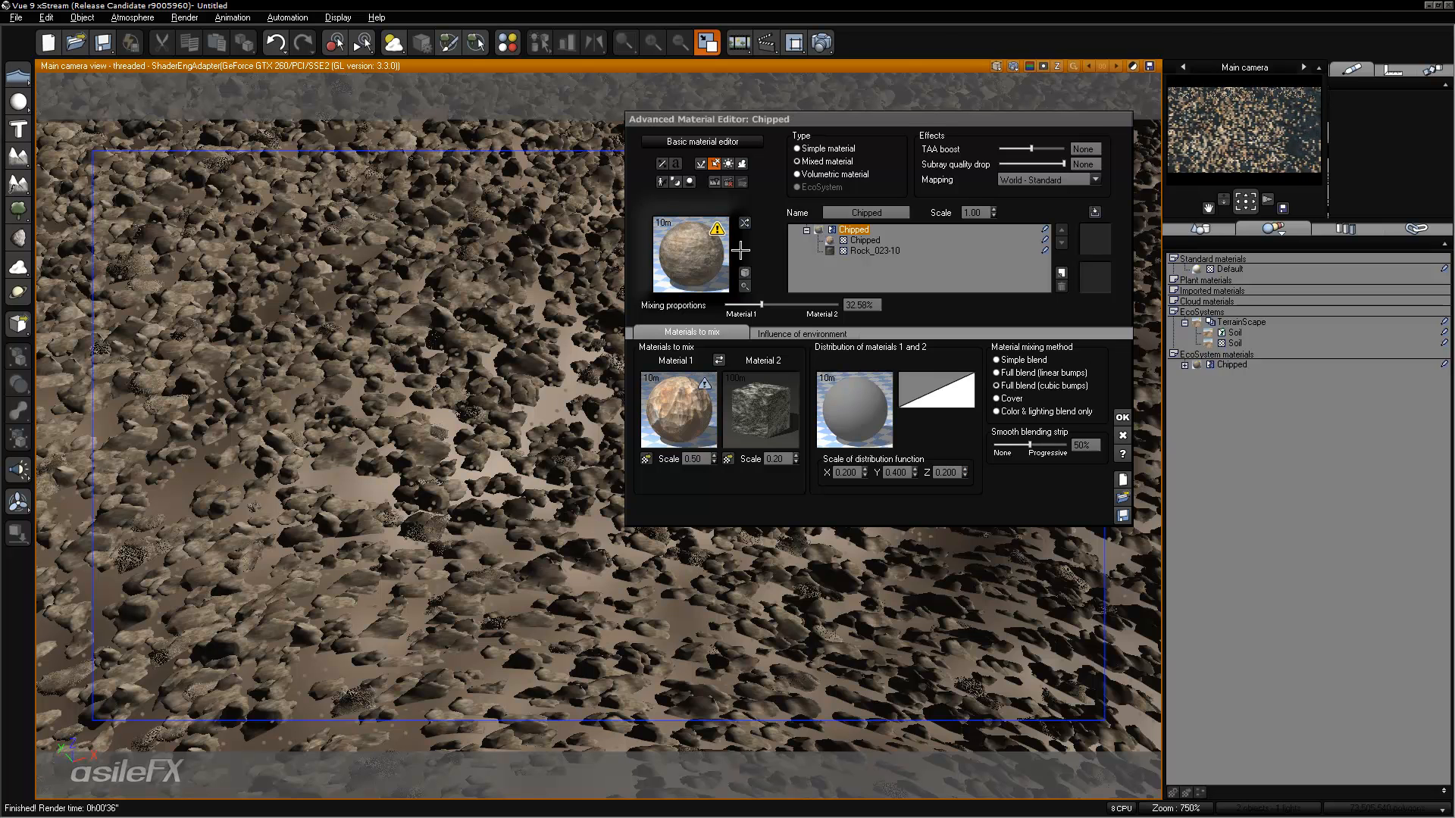
# Set the render resolution to 1920x1080 and start the render.
pyautogui.click(821, 43)
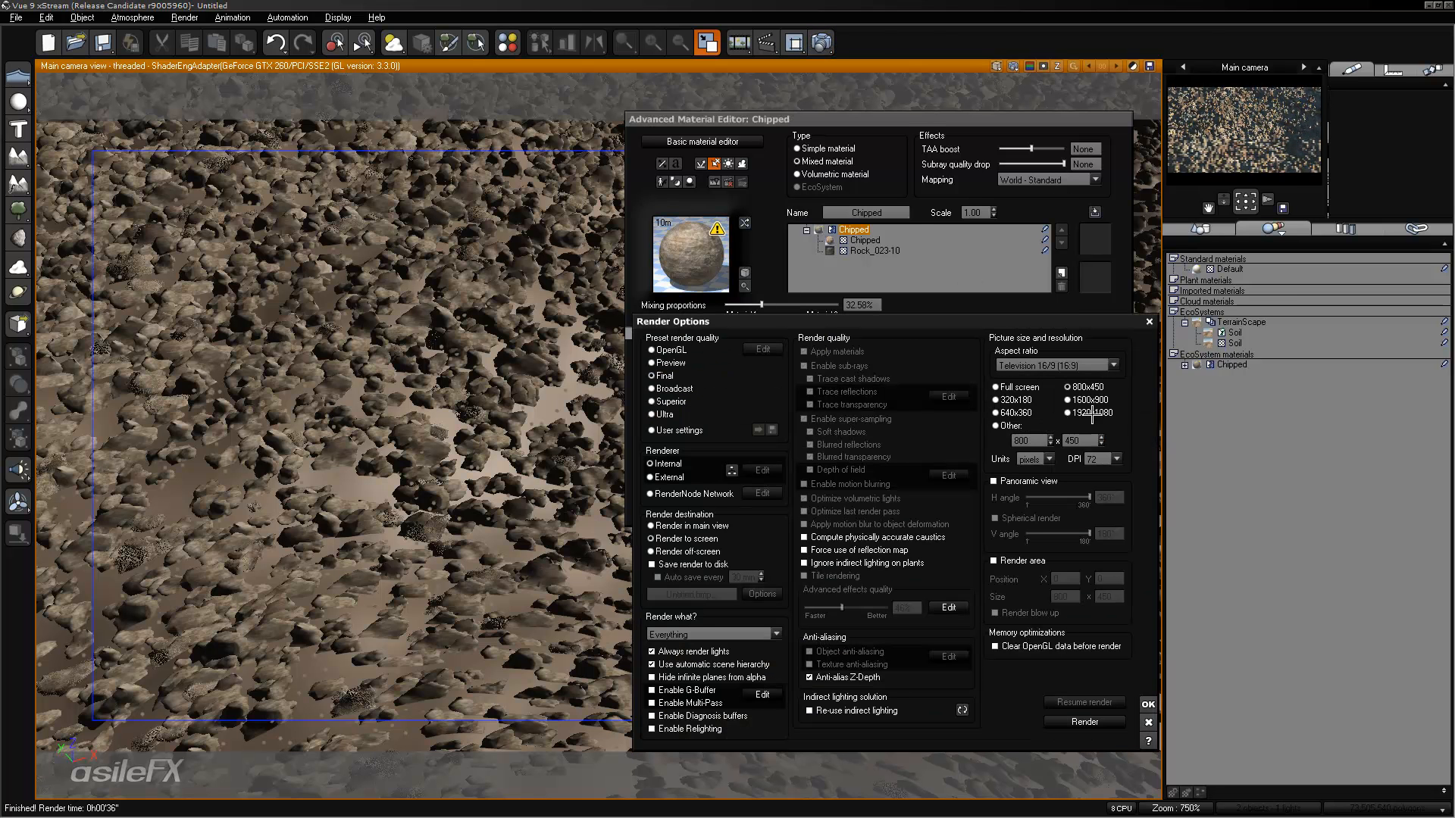
pyautogui.click(1091, 400)
pyautogui.click(1099, 413)
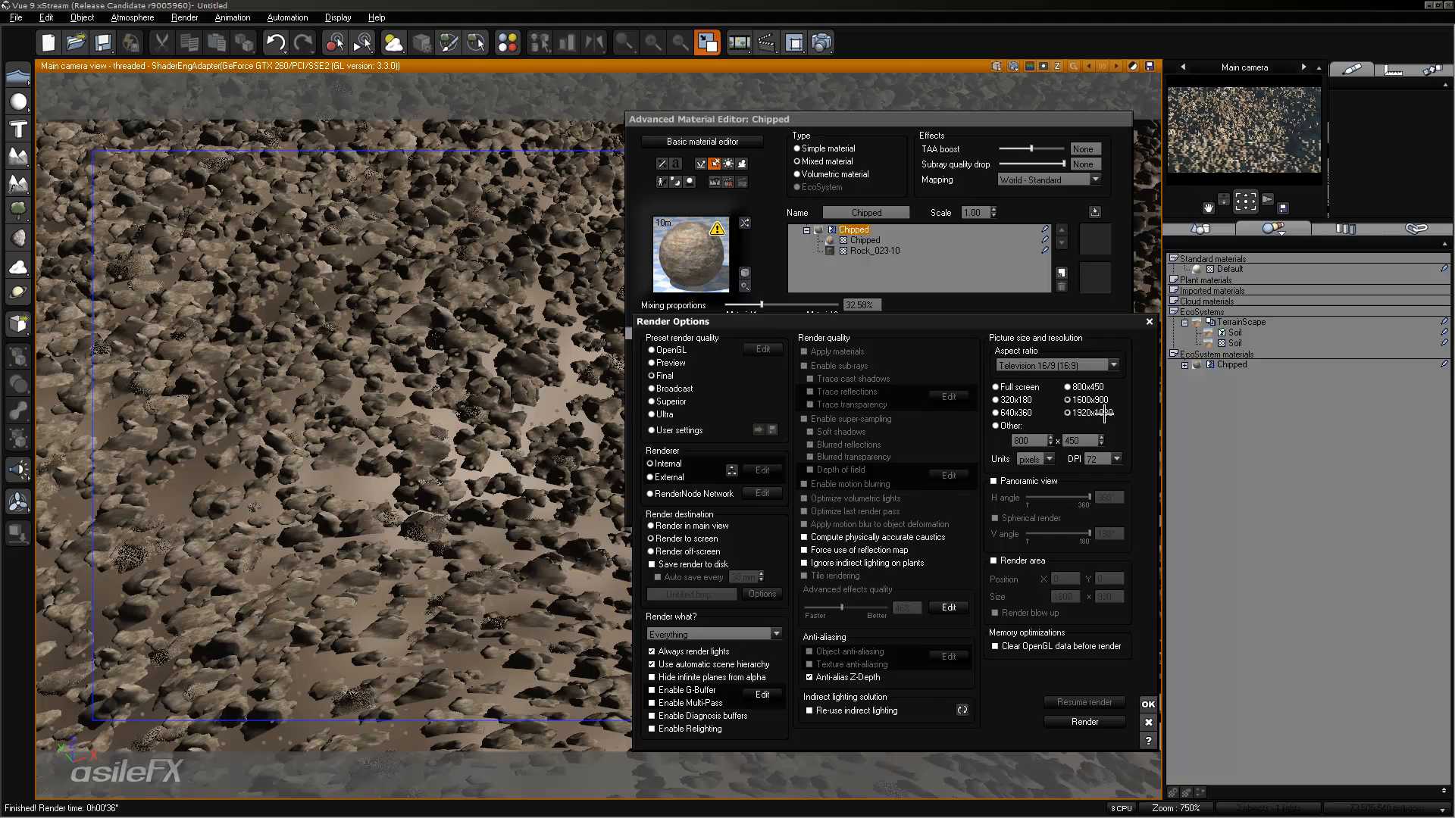
pyautogui.click(1103, 721)
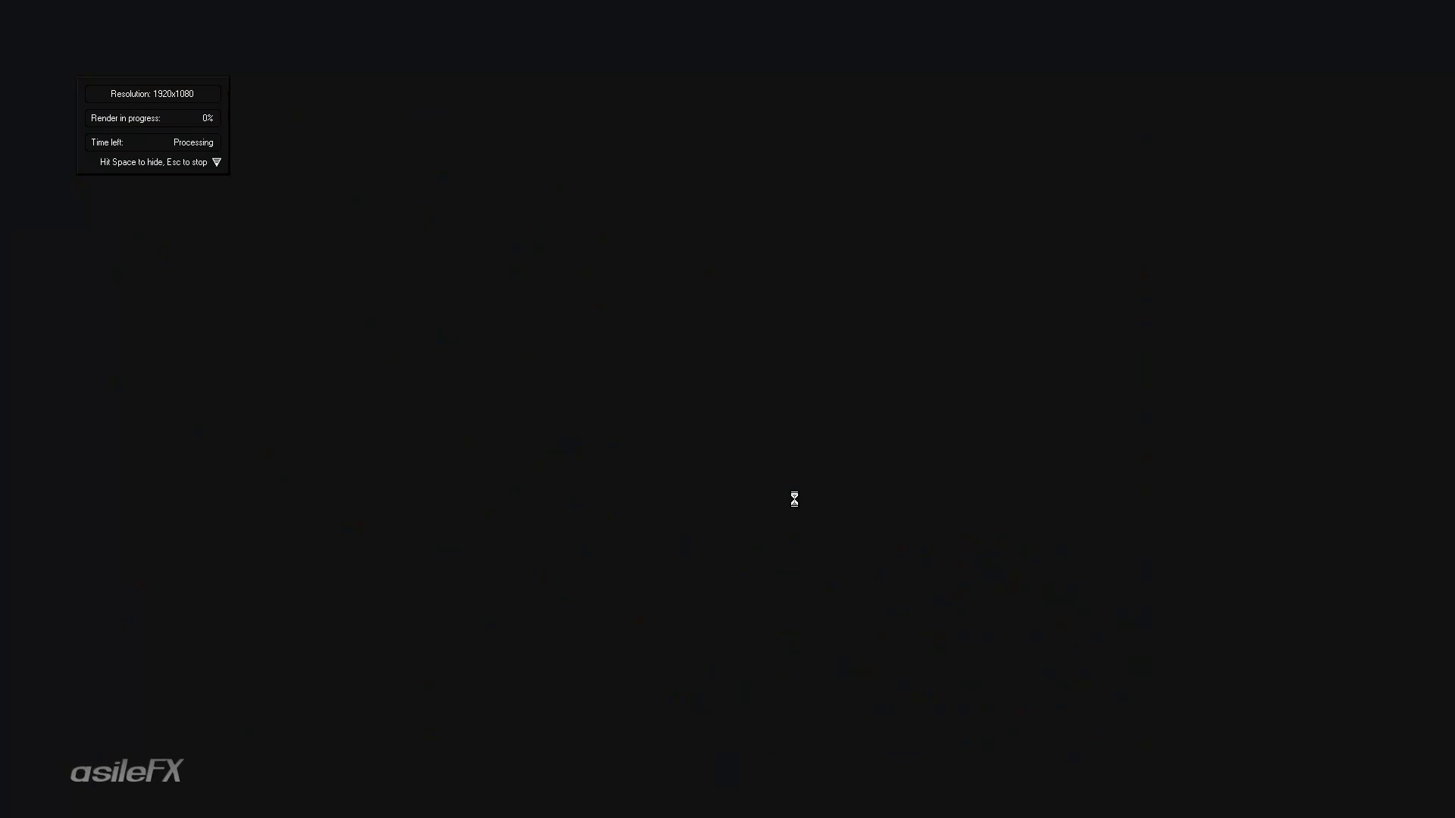